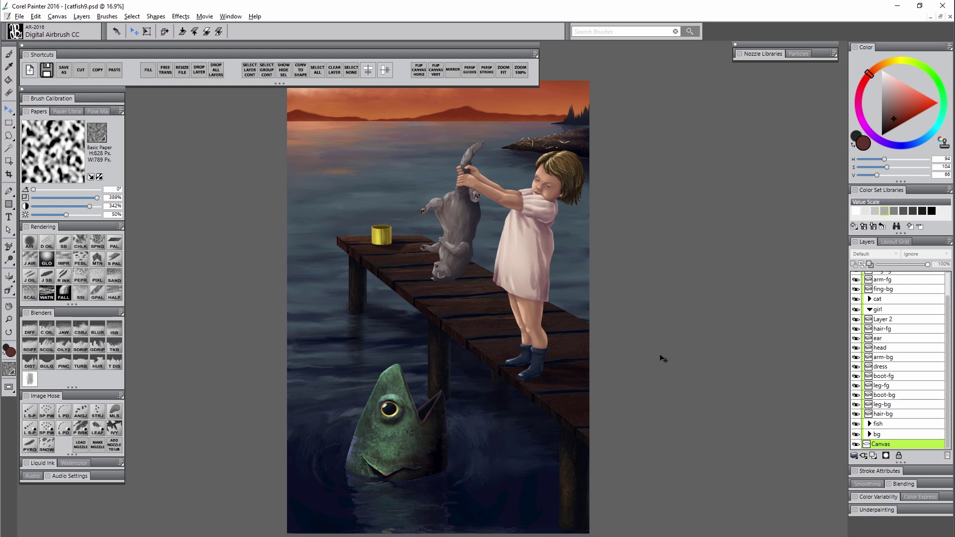
# Zoom and pan around the girl, the cat and the yellow cup to inspect the painting.
pyautogui.click(9, 319)
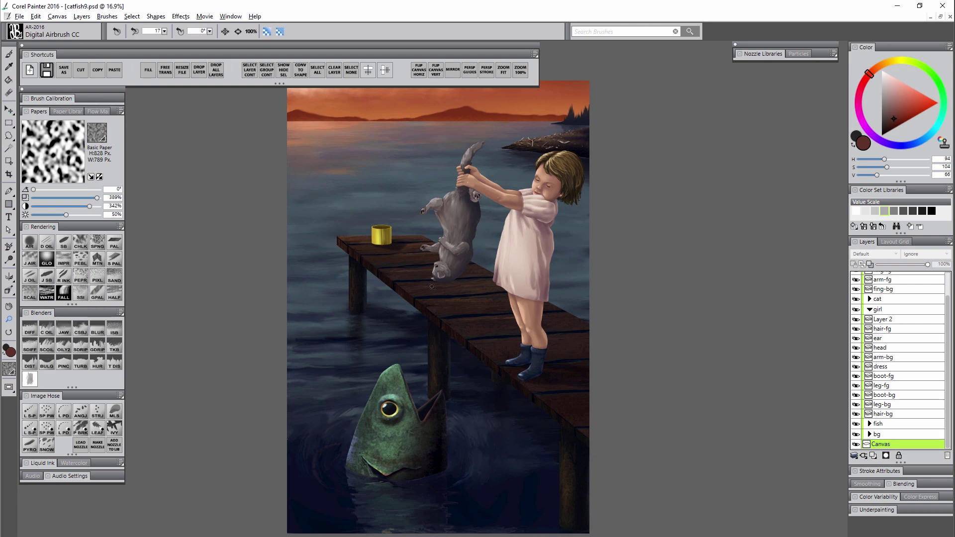
pyautogui.click(518, 272)
pyautogui.click(520, 262)
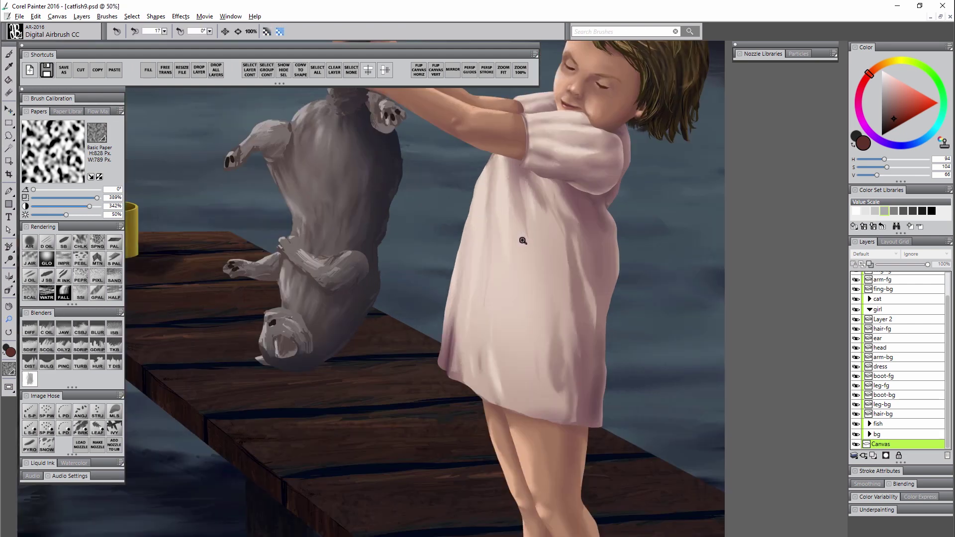
pyautogui.click(521, 251)
pyautogui.click(523, 240)
pyautogui.moveTo(495, 235); pyautogui.dragTo(536, 381)
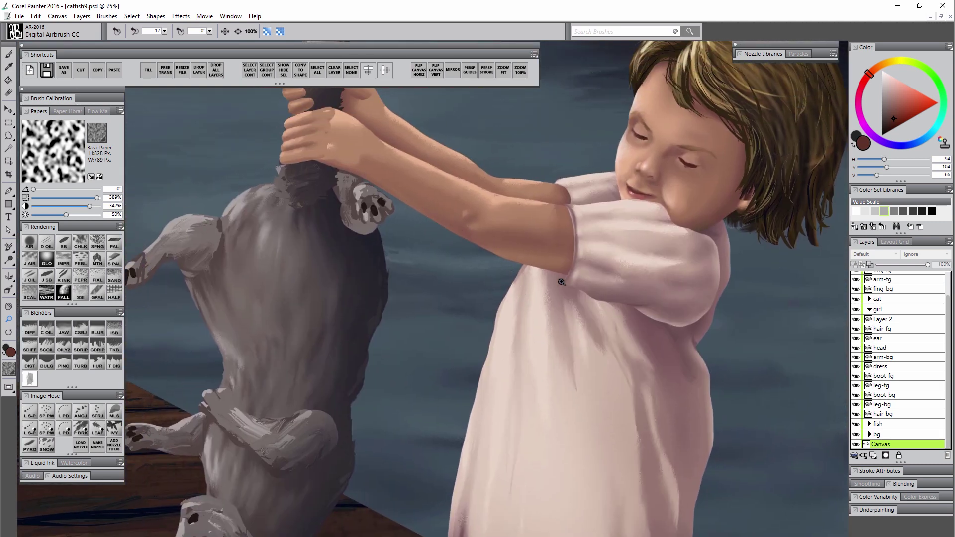
pyautogui.moveTo(579, 295); pyautogui.dragTo(619, 383)
pyautogui.keyDown('alt'); pyautogui.click(627, 386); pyautogui.keyUp('alt')
pyautogui.scroll(-5, 627, 386)
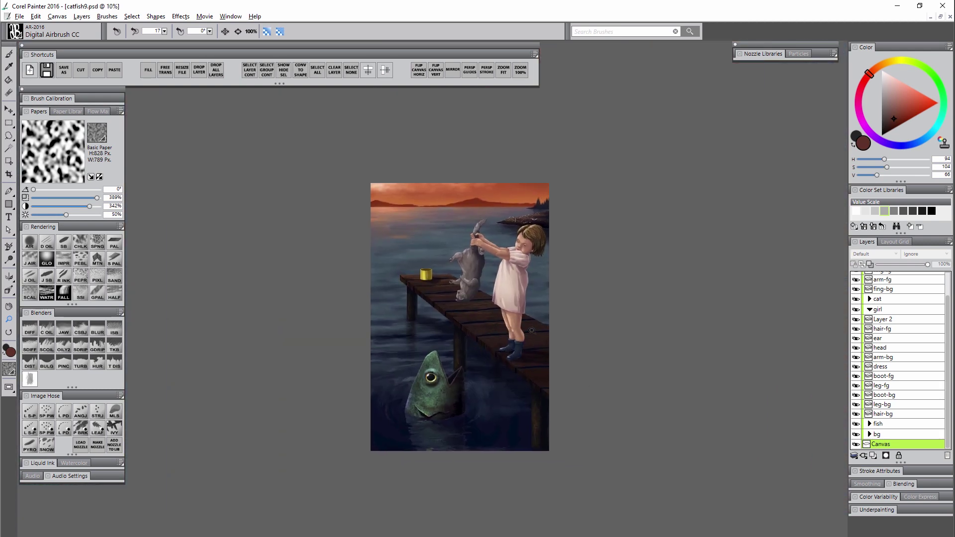
pyautogui.scroll(3, 507, 319)
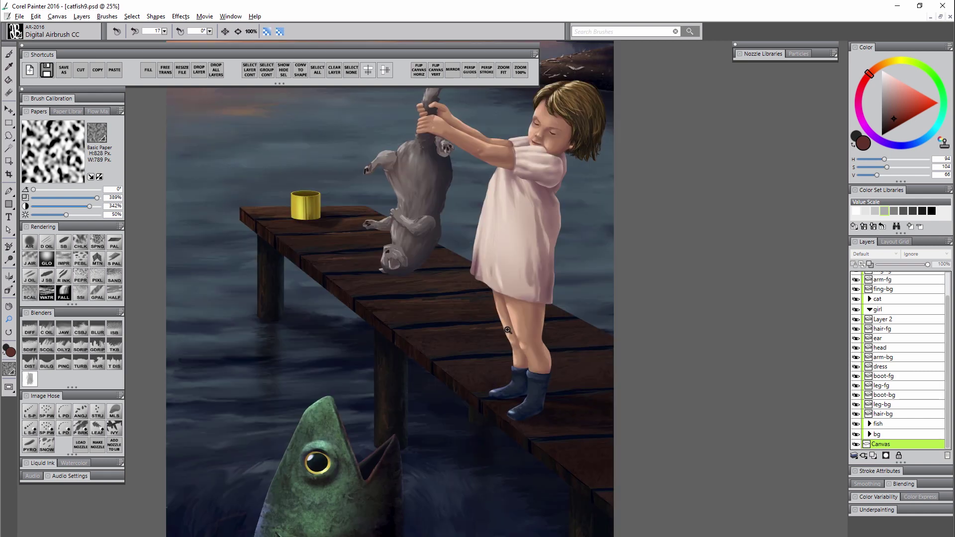
pyautogui.moveTo(481, 431); pyautogui.dragTo(498, 391)
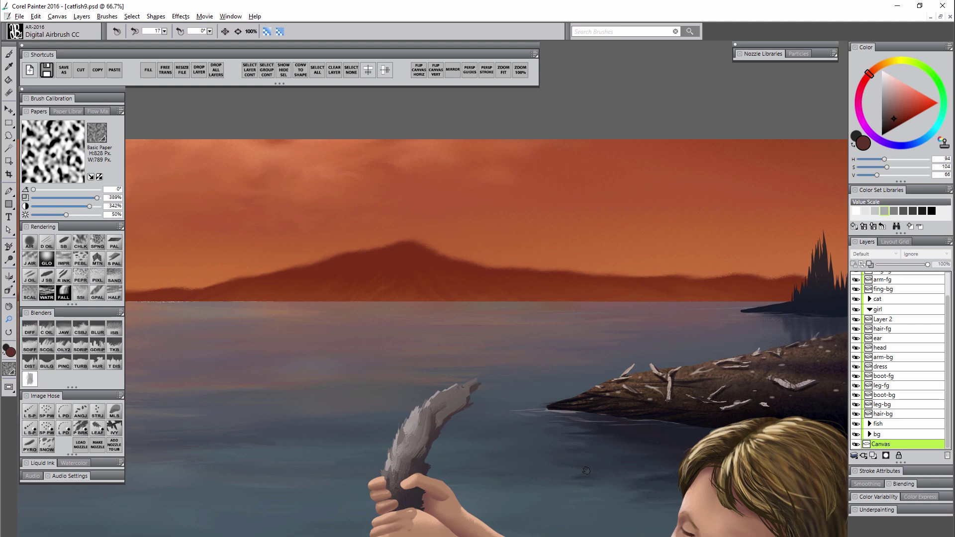
pyautogui.scroll(-10, 580, 478)
pyautogui.hscroll(-6, 497, 348)
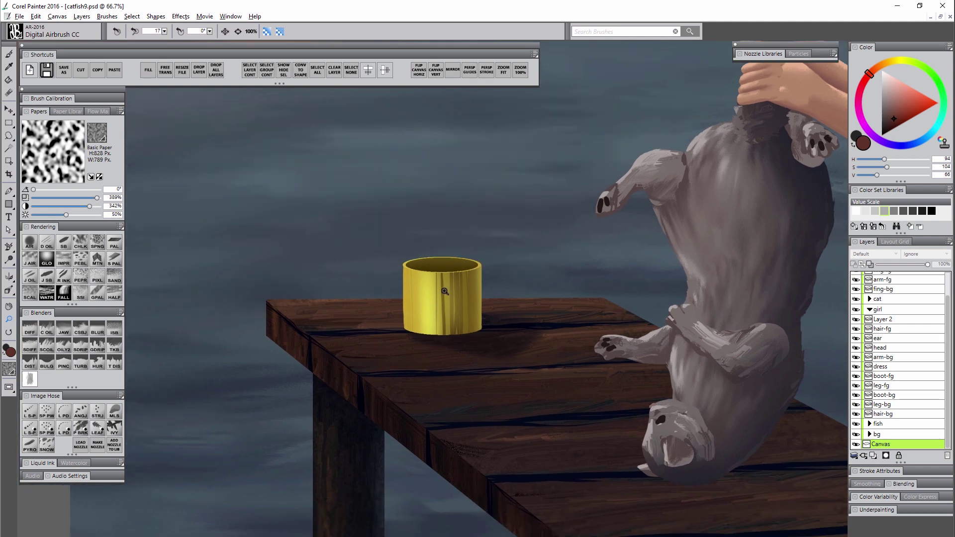
pyautogui.click(444, 291)
pyautogui.press('f')
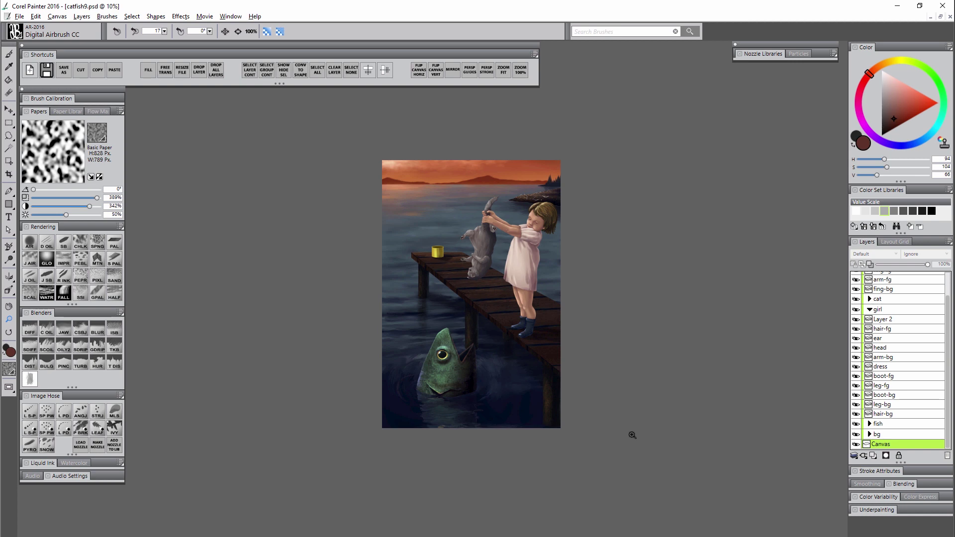
# Expand the fish layer group and select the body layer, toggling its visibility to check it.
pyautogui.click(433, 366)
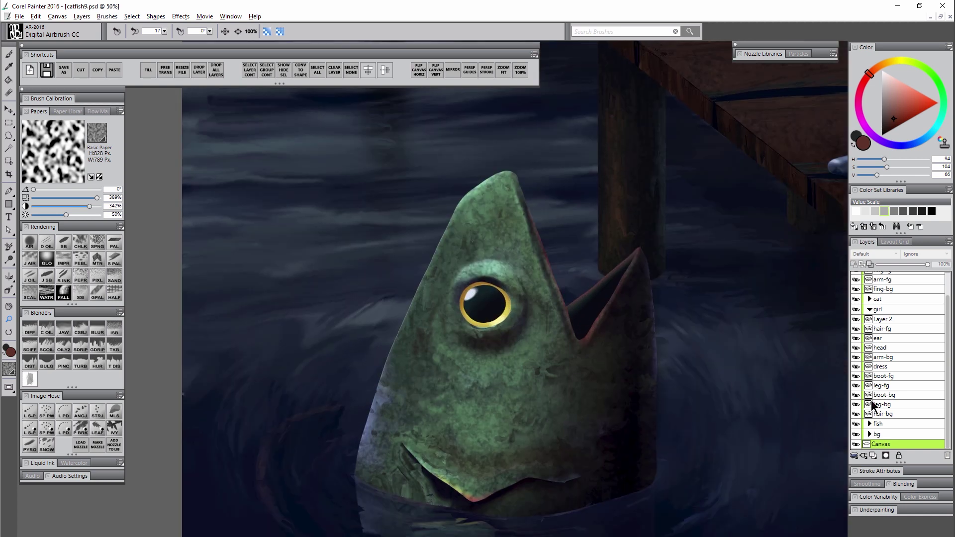
pyautogui.click(869, 424)
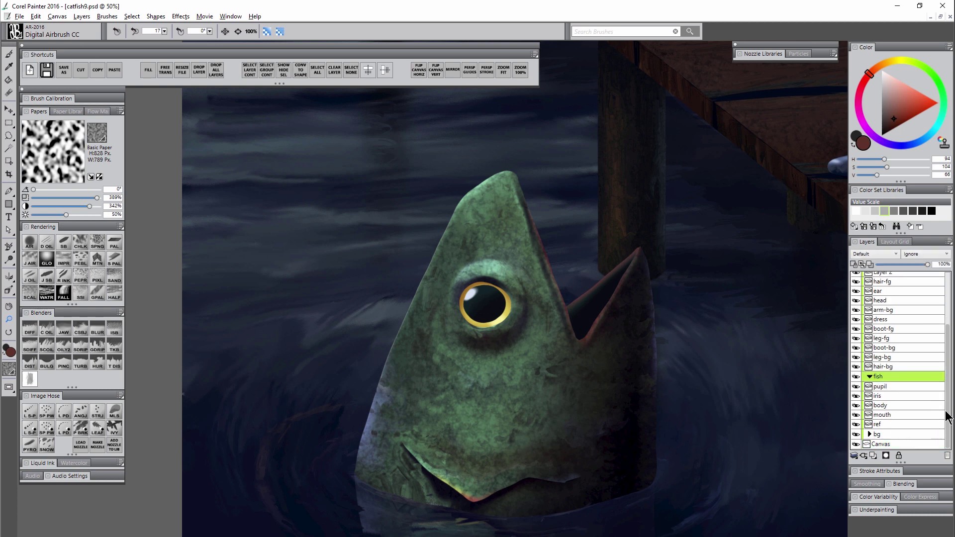
pyautogui.click(879, 405)
pyautogui.click(855, 405)
pyautogui.click(856, 405)
pyautogui.click(855, 405)
pyautogui.click(856, 405)
pyautogui.click(855, 405)
pyautogui.click(856, 405)
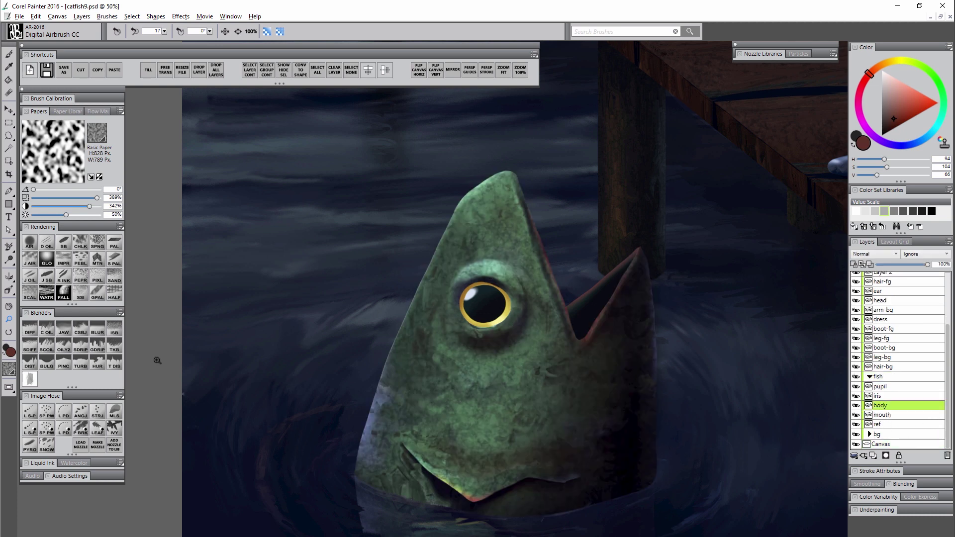
# Pull dark spiky fins from the fish's right side with Distorto, then load Bulge (size ~55) and Pinch blenders.
pyautogui.click(34, 371)
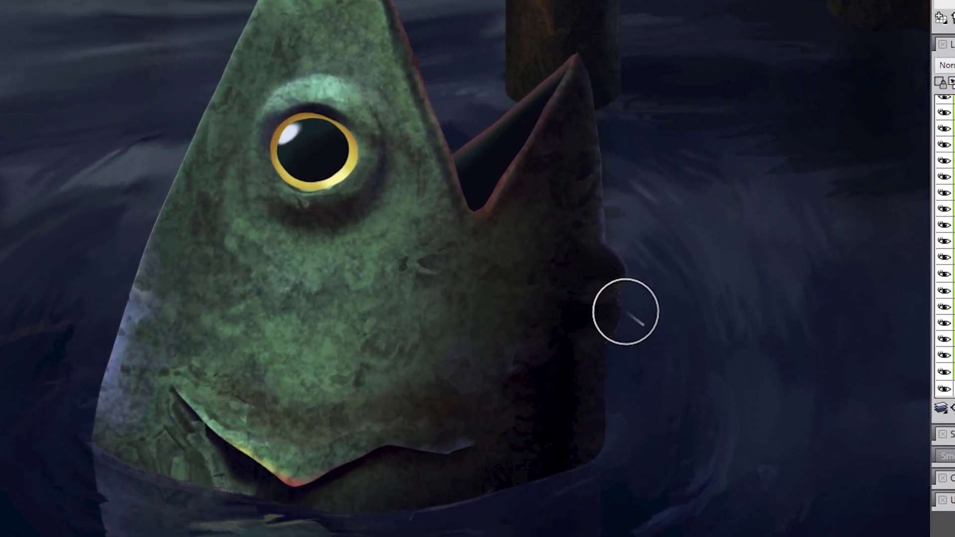
pyautogui.moveTo(636, 339)
pyautogui.mouseDown()
pyautogui.moveTo(623, 262)
pyautogui.moveTo(611, 327)
pyautogui.moveTo(684, 356)
pyautogui.moveTo(721, 352)
pyautogui.moveTo(671, 388)
pyautogui.mouseUp()
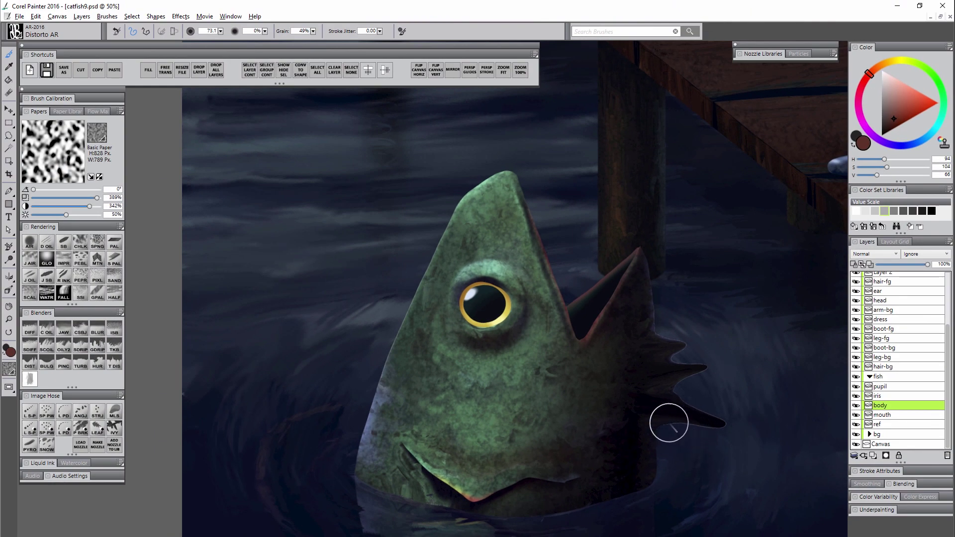
pyautogui.click(47, 366)
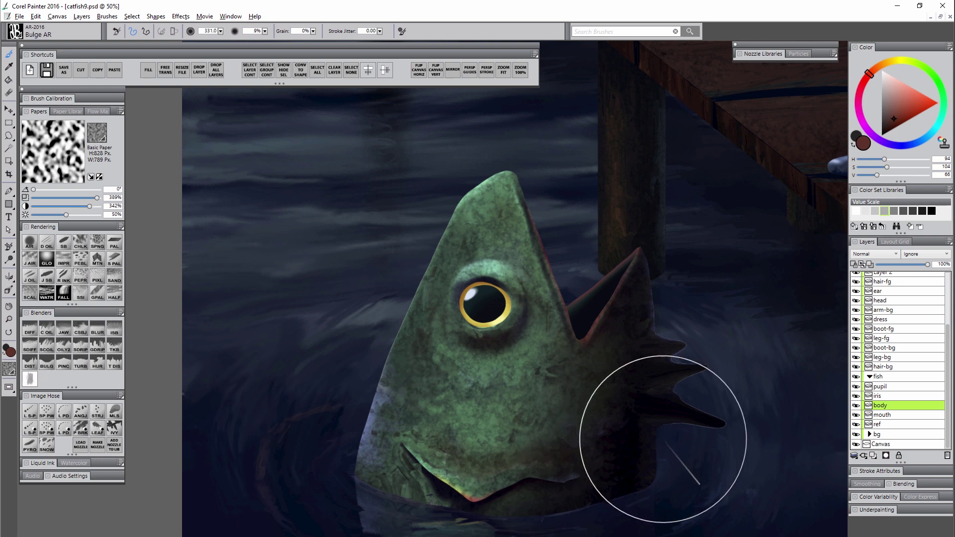
pyautogui.moveTo(709, 493); pyautogui.dragTo(664, 450)
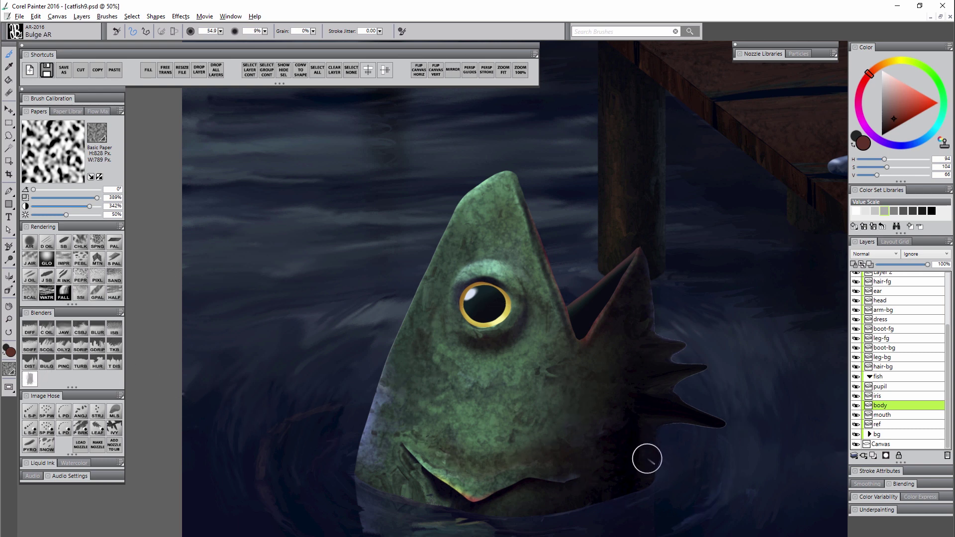
pyautogui.click(64, 366)
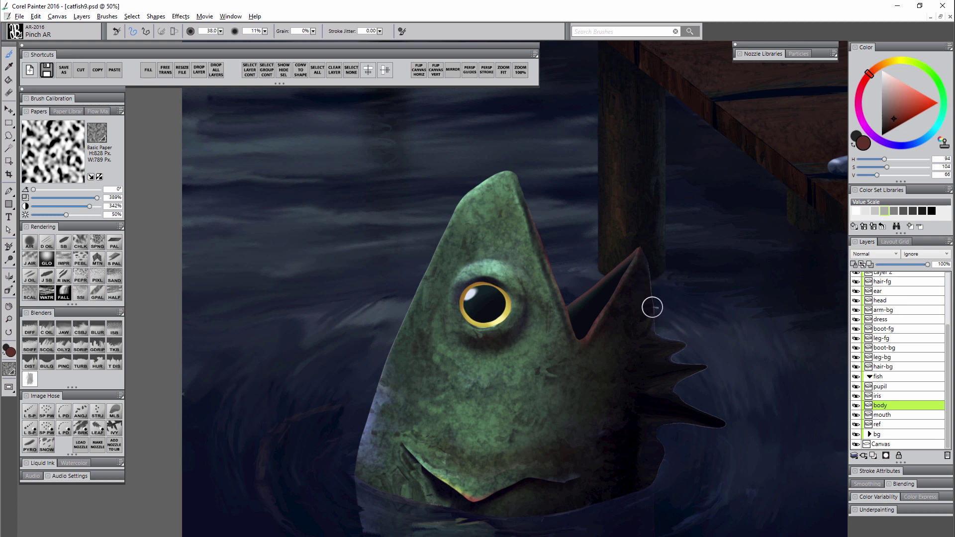
# Paint a saturated red test stroke near the fish with the Smooth Scratchboard brush.
pyautogui.press('1')
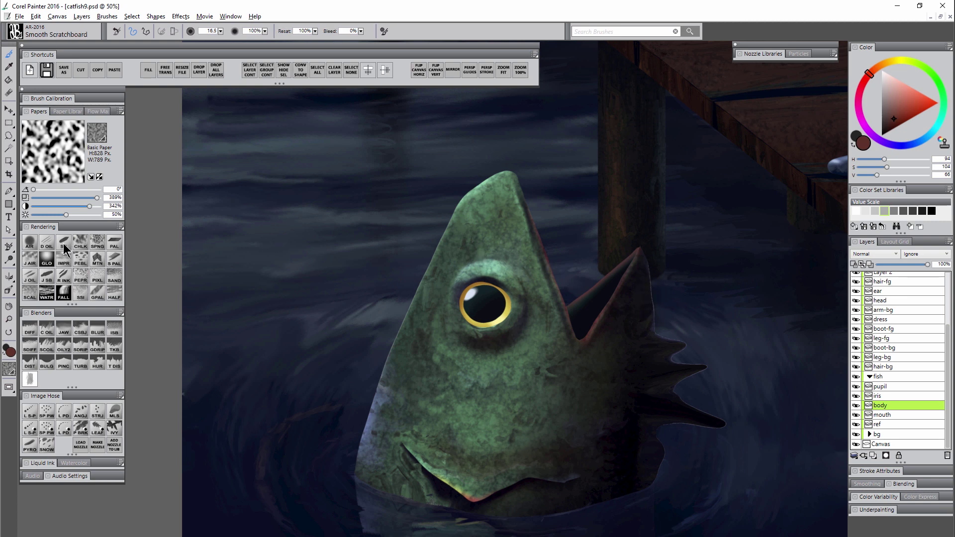
pyautogui.click(938, 103)
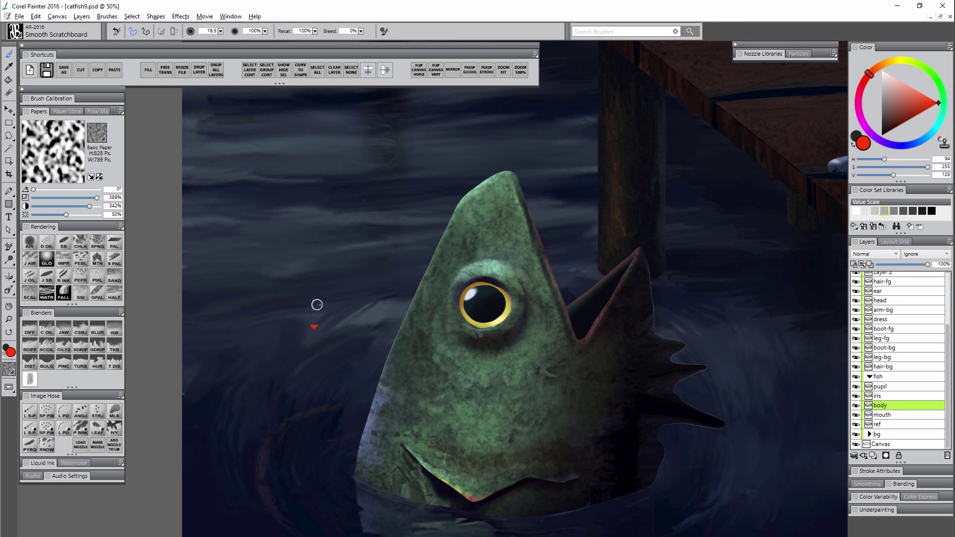
pyautogui.moveTo(314, 324)
pyautogui.mouseDown()
pyautogui.moveTo(457, 318)
pyautogui.moveTo(374, 275)
pyautogui.moveTo(405, 299)
pyautogui.mouseUp()
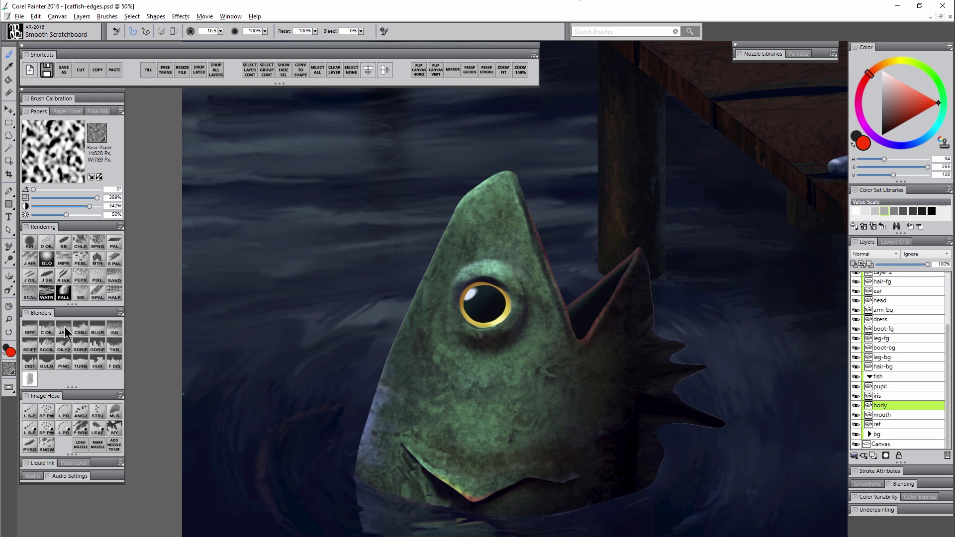
# Soften the fish head's upper-left edge with Diffuse Blur AR, then Blur AR.
pyautogui.click(30, 330)
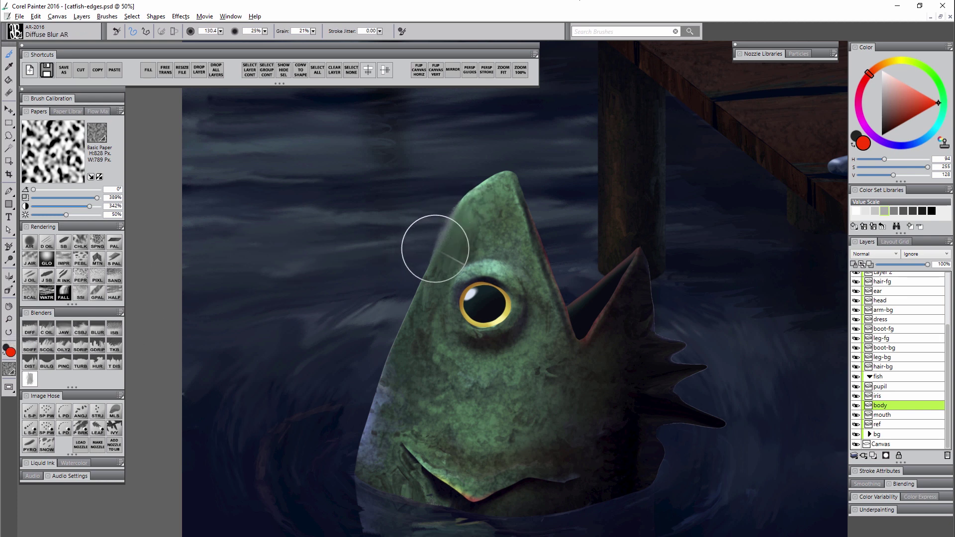
pyautogui.moveTo(438, 246)
pyautogui.mouseDown()
pyautogui.moveTo(451, 201)
pyautogui.moveTo(461, 200)
pyautogui.moveTo(425, 286)
pyautogui.mouseUp()
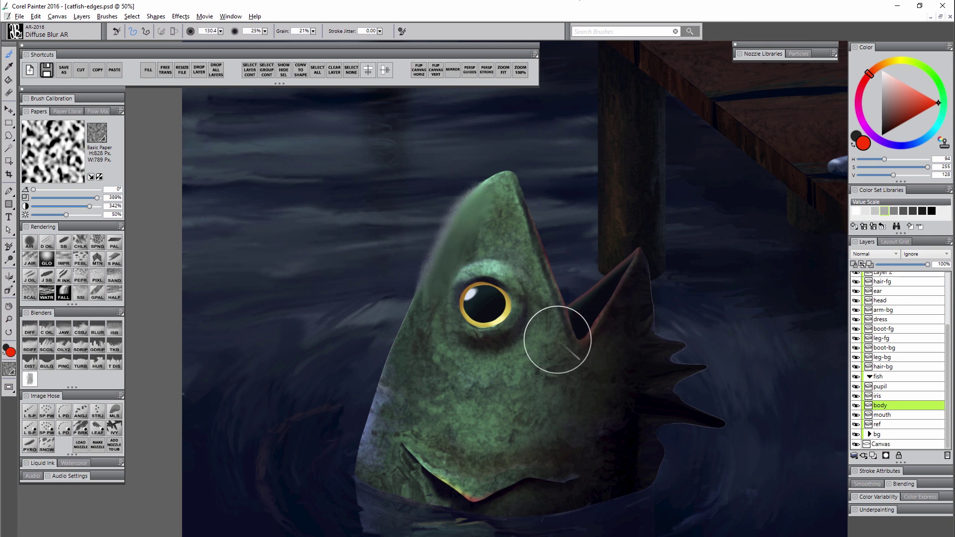
pyautogui.click(98, 333)
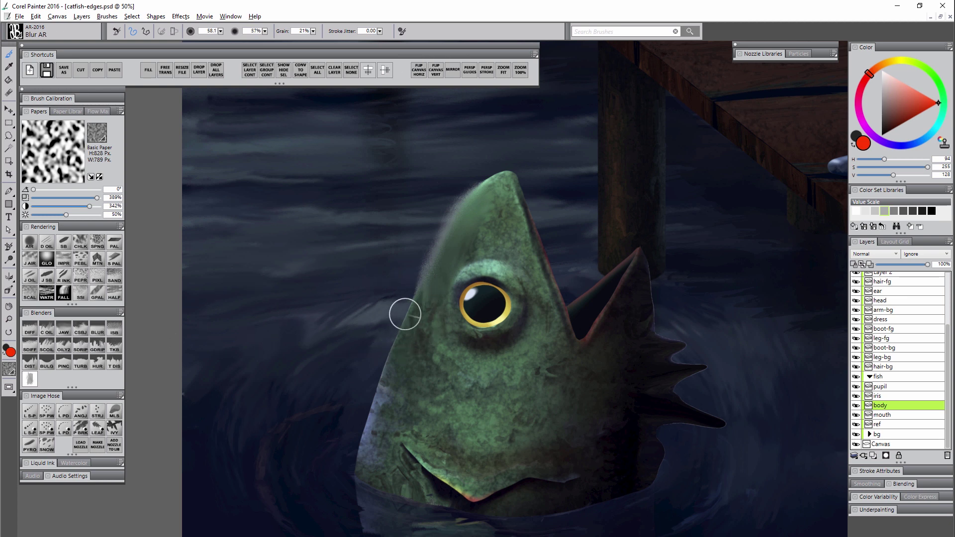
pyautogui.moveTo(403, 315)
pyautogui.mouseDown()
pyautogui.moveTo(376, 397)
pyautogui.moveTo(400, 327)
pyautogui.moveTo(381, 376)
pyautogui.moveTo(390, 343)
pyautogui.mouseUp()
pyautogui.hotkey('ctrl', 'space')
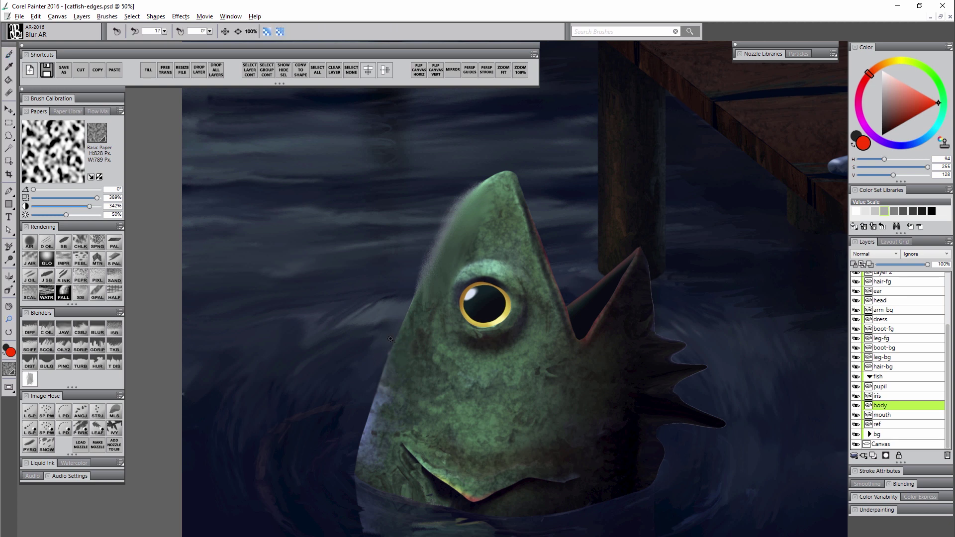
# Draw an oval selection above the yellow cup and fill it with red.
pyautogui.click(391, 338)
pyautogui.click(397, 318)
pyautogui.click(407, 294)
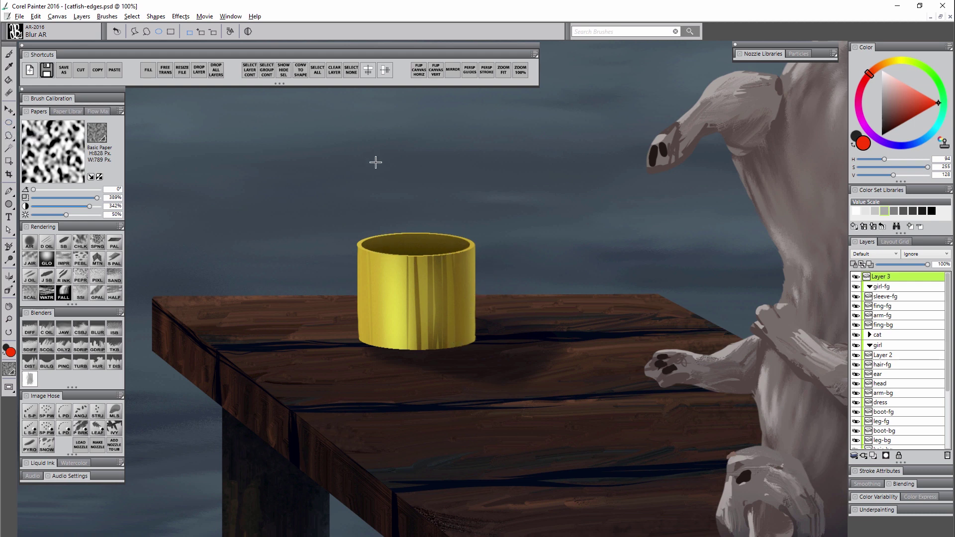
pyautogui.moveTo(353, 169); pyautogui.dragTo(483, 220)
pyautogui.hotkey('ctrl', 'f')
pyautogui.press('Return')
# Zoom in to inspect the red ellipse's edge, then back out to the cup and table.
pyautogui.press('m')
pyautogui.click(420, 223)
pyautogui.click(420, 223)
pyautogui.click(421, 226)
pyautogui.keyDown('alt'); pyautogui.click(421, 229); pyautogui.keyUp('alt')
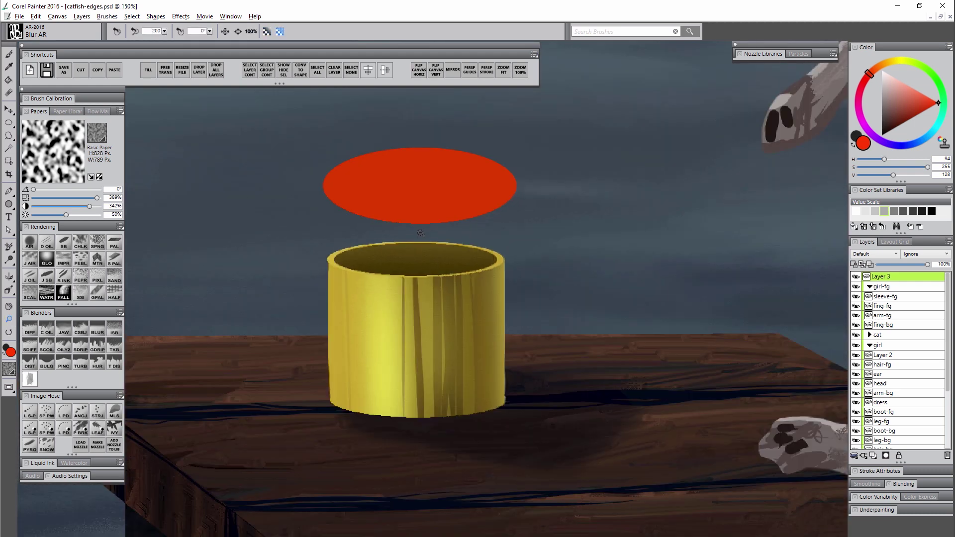
pyautogui.keyDown('alt'); pyautogui.click(421, 229); pyautogui.keyUp('alt')
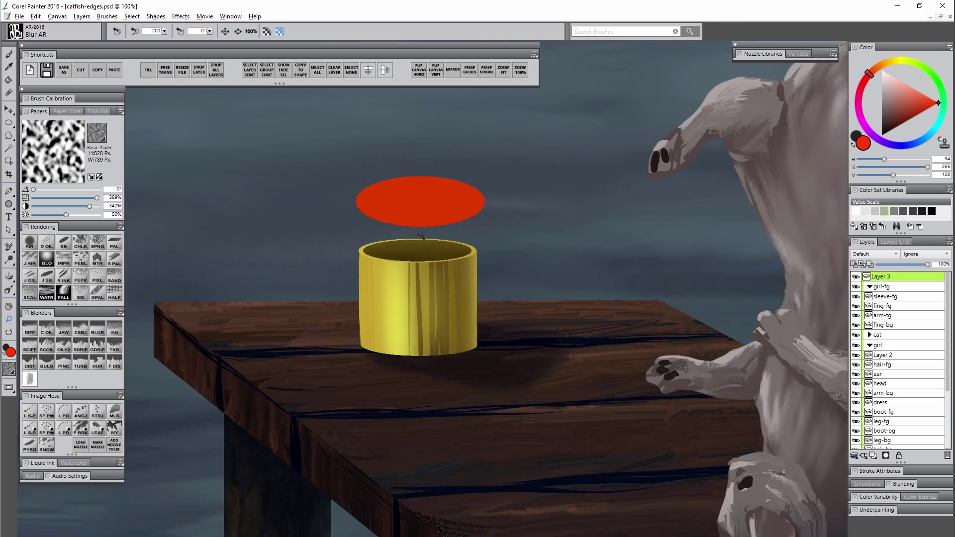
# Draw a black ellipse above the red one and zoom in to check both edges.
pyautogui.click(8, 203)
pyautogui.moveTo(364, 120); pyautogui.dragTo(492, 167)
pyautogui.press('m')
pyautogui.click(417, 165)
pyautogui.click(417, 166)
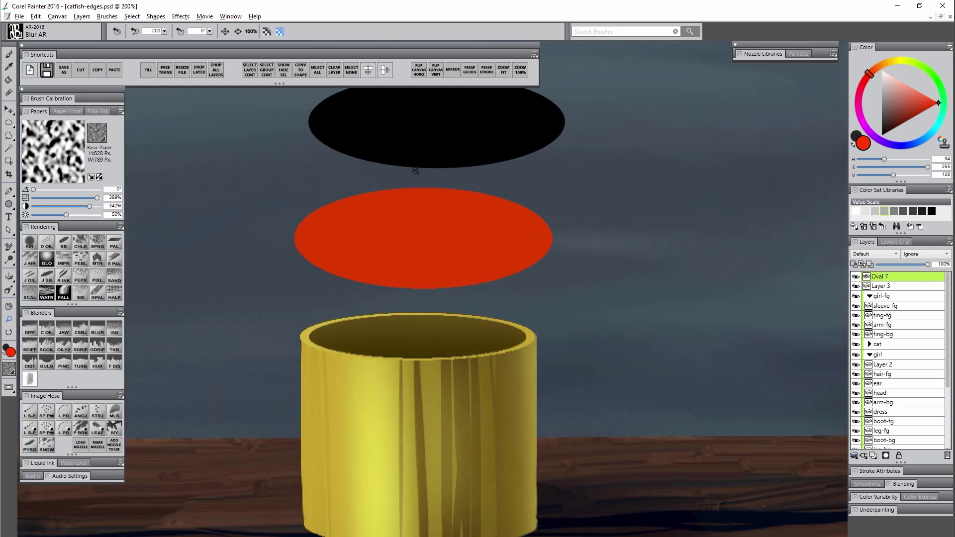
pyautogui.click(405, 169)
pyautogui.click(393, 171)
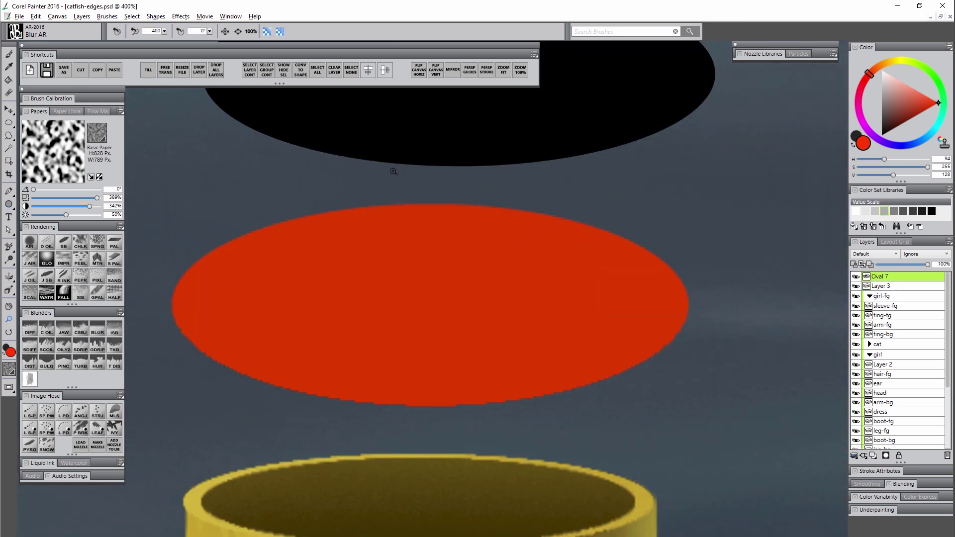
pyautogui.keyDown('alt'); pyautogui.click(470, 167); pyautogui.keyUp('alt')
pyautogui.keyDown('alt'); pyautogui.click(469, 167); pyautogui.keyUp('alt')
# Convert the Oval 7 shape into a default layer and shrink the black ellipse from its corner.
pyautogui.rightClick(866, 275)
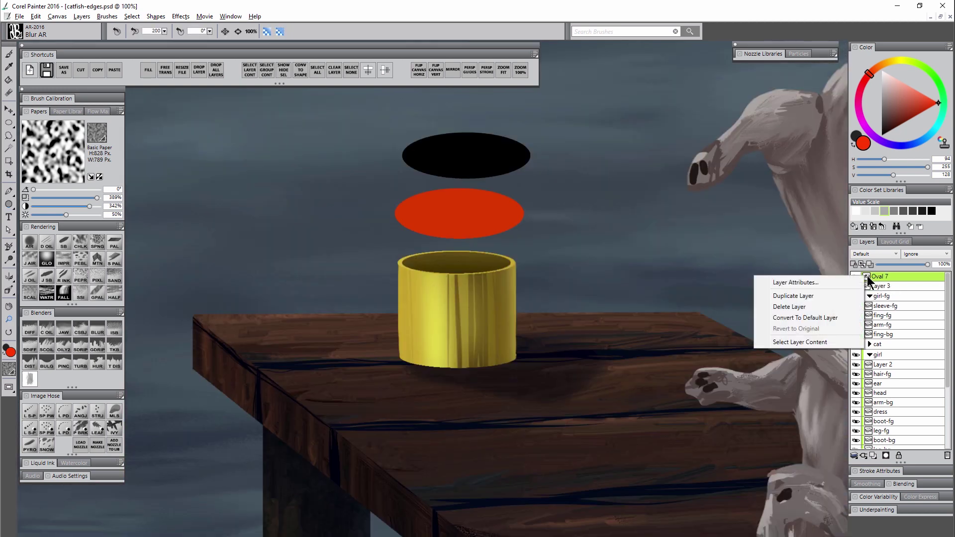
pyautogui.click(804, 318)
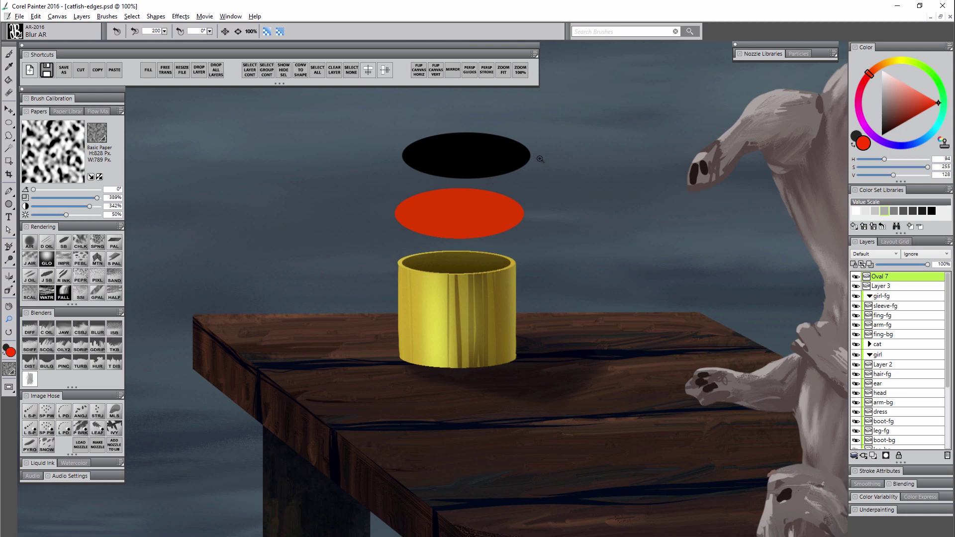
pyautogui.hotkey('ctrl', 't')
pyautogui.moveTo(529, 133); pyautogui.dragTo(424, 170)
pyautogui.click(269, 31)
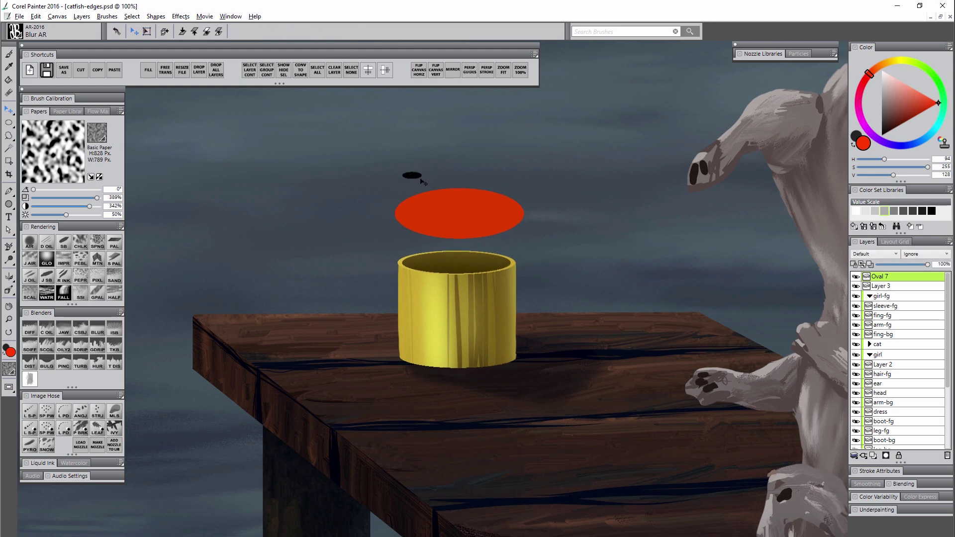
# Scale the small black oval back up to a large size and commit it.
pyautogui.hotkey('ctrl', 't')
pyautogui.moveTo(423, 171); pyautogui.dragTo(528, 133)
pyautogui.press('Return')
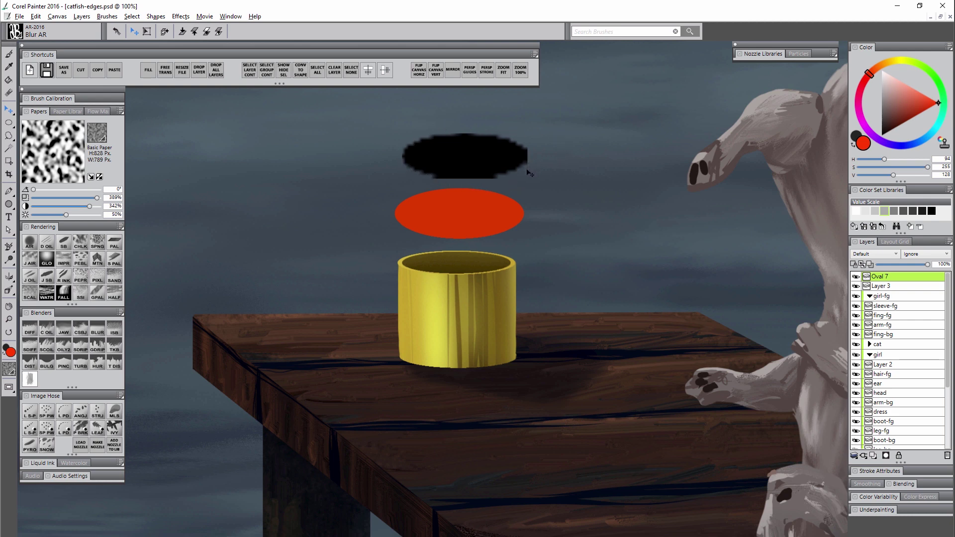
# Duplicate the Oval 7 layer and shrink the copied black oval from its corner.
pyautogui.moveTo(529, 174); pyautogui.dragTo(530, 179)
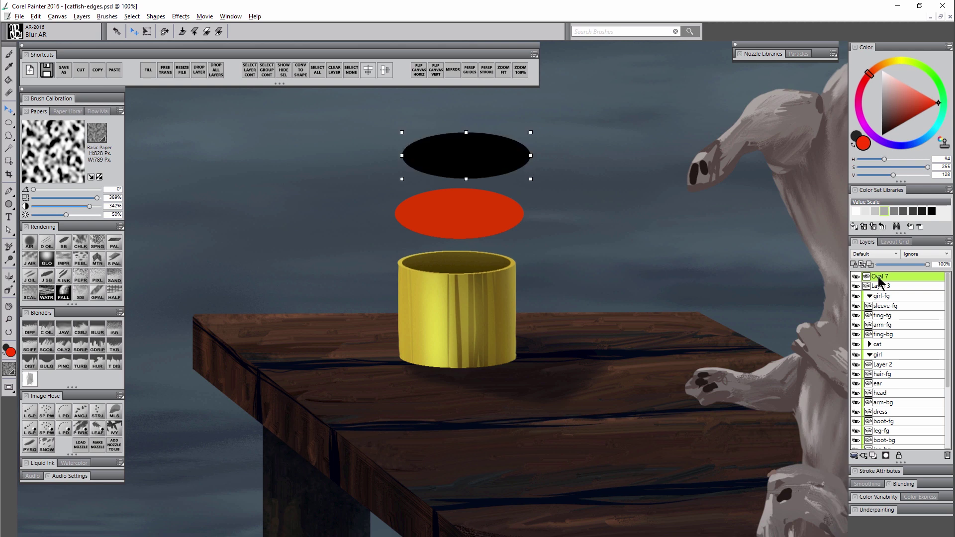
pyautogui.rightClick(878, 280)
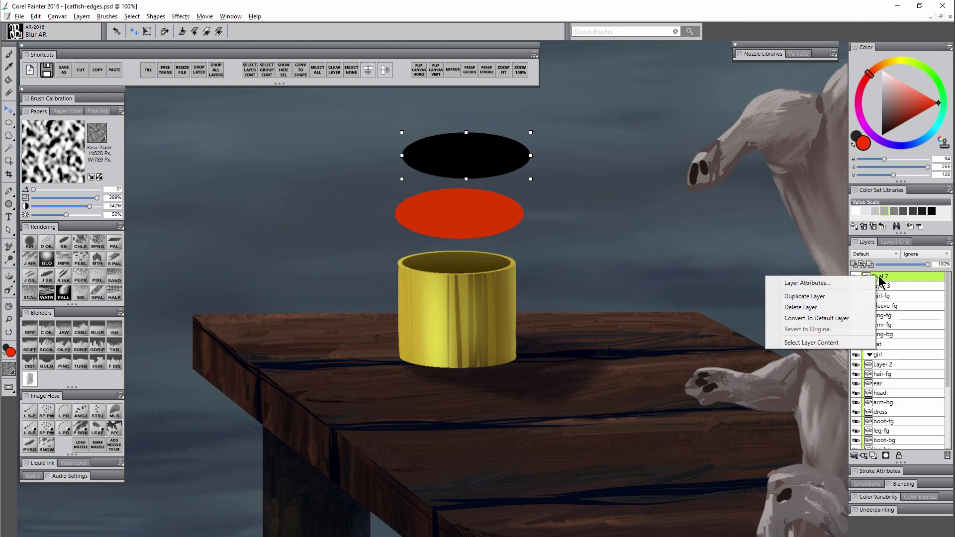
pyautogui.click(825, 296)
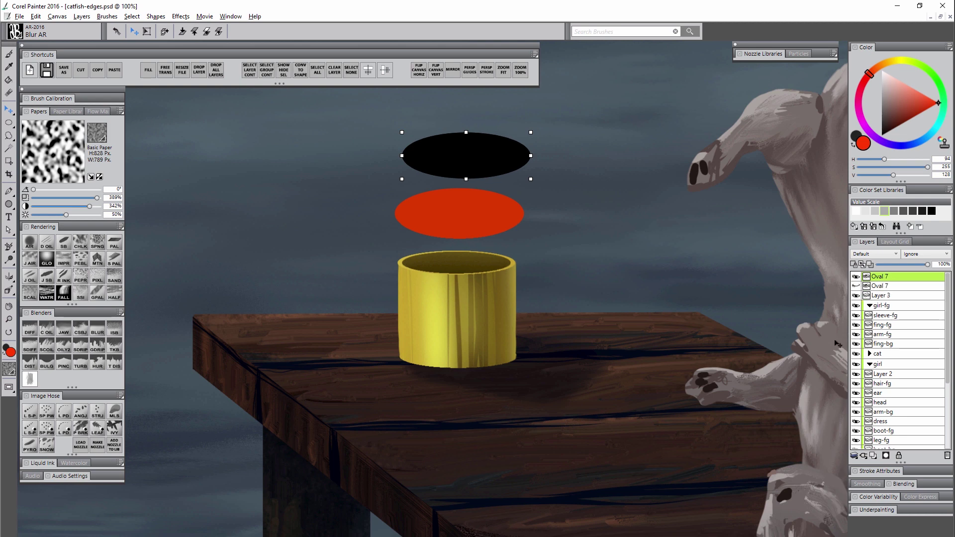
pyautogui.hotkey('ctrl', 't')
pyautogui.click(525, 343)
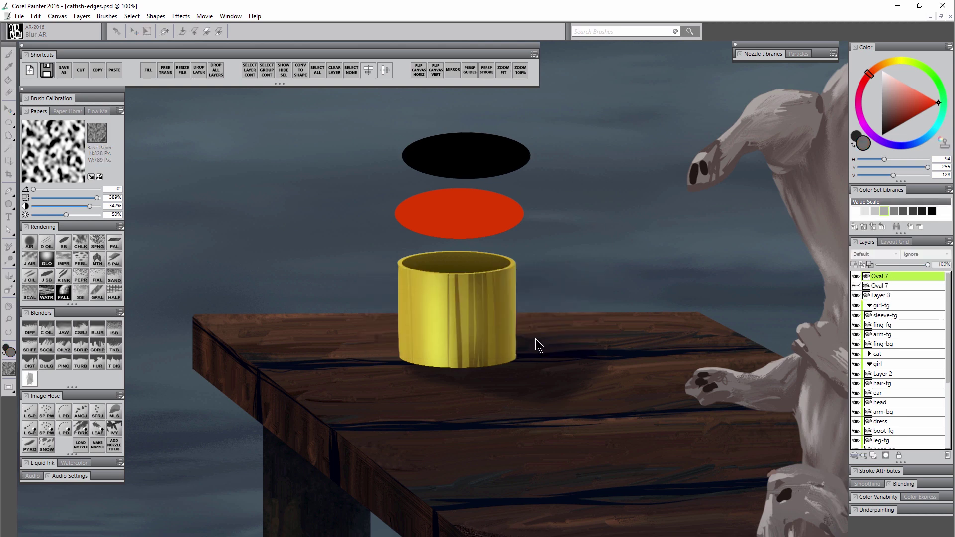
pyautogui.moveTo(530, 132); pyautogui.dragTo(470, 154)
pyautogui.press('Return')
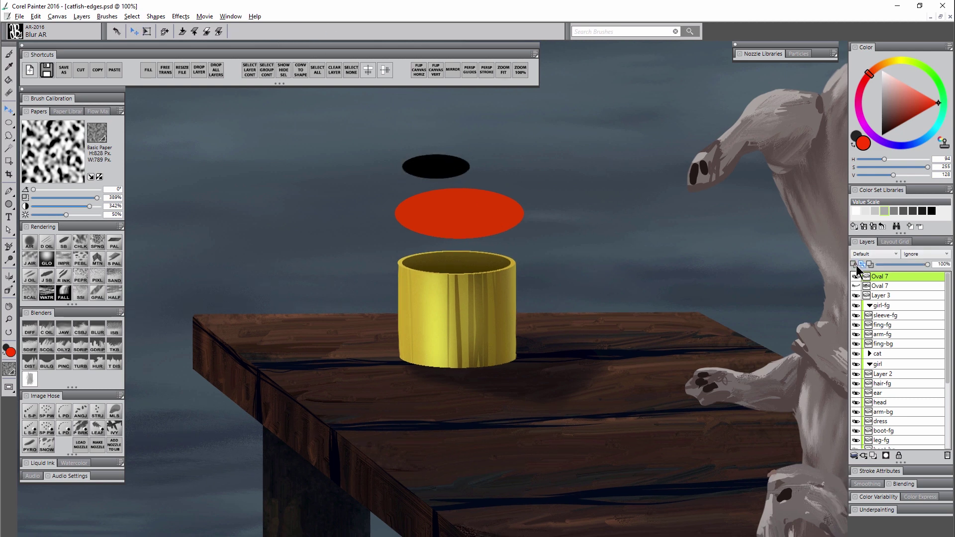
# Delete the shrunken copy, then duplicate Oval 7 again, hide the copy and shrink the oval once more.
pyautogui.click(946, 455)
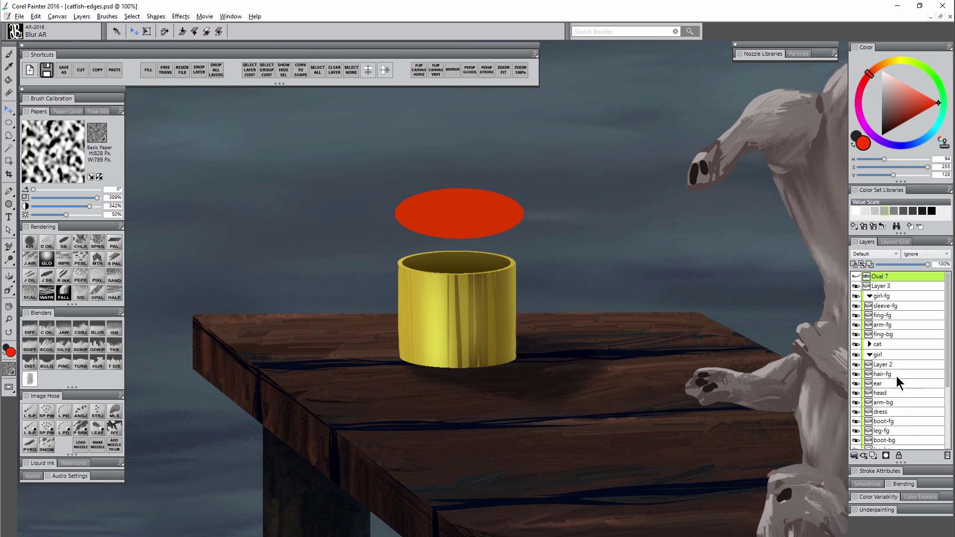
pyautogui.click(855, 276)
pyautogui.rightClick(878, 277)
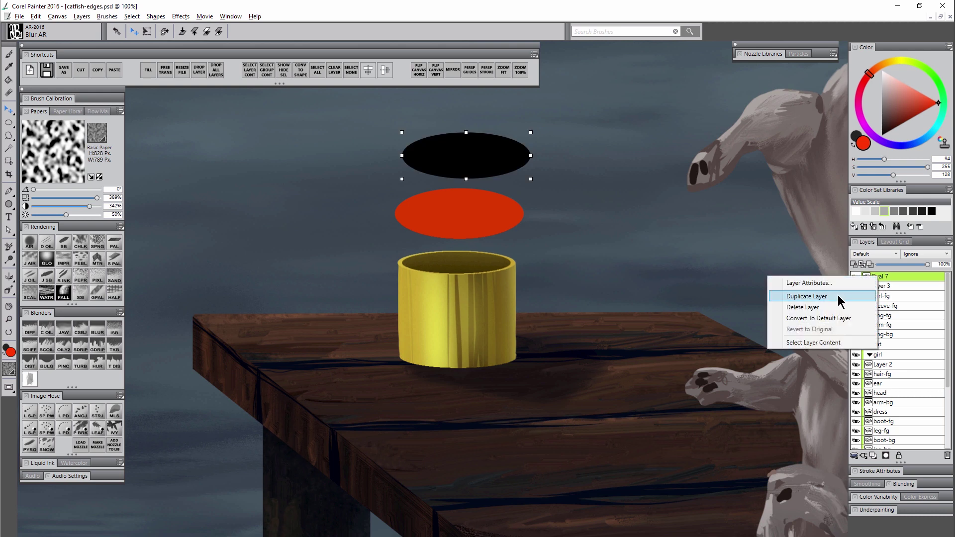
pyautogui.click(840, 299)
pyautogui.click(855, 285)
pyautogui.click(530, 132)
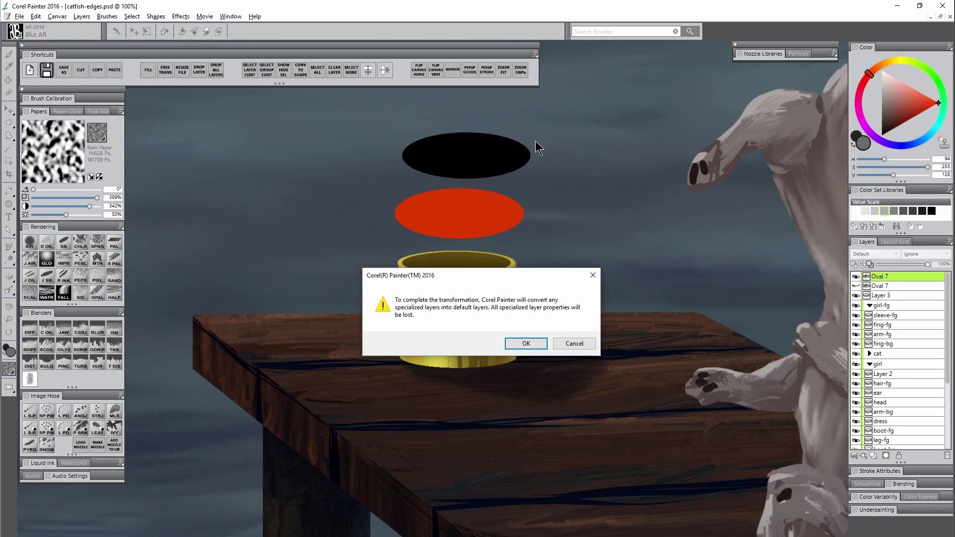
pyautogui.click(528, 343)
pyautogui.moveTo(522, 135); pyautogui.dragTo(509, 140)
pyautogui.press('Return')
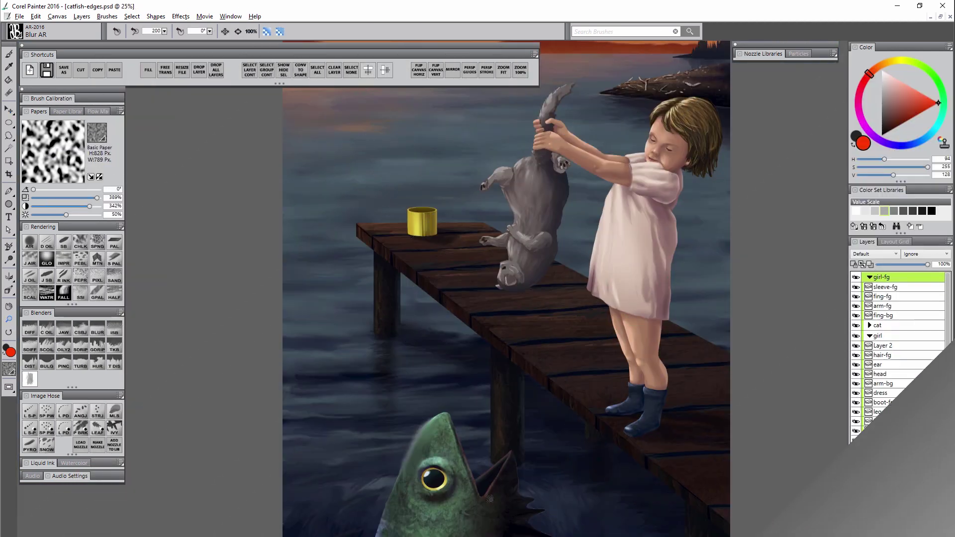
# Zoom in on the fish's eye and use Select Layer Content on the body layer.
pyautogui.scroll(-3, 444, 336)
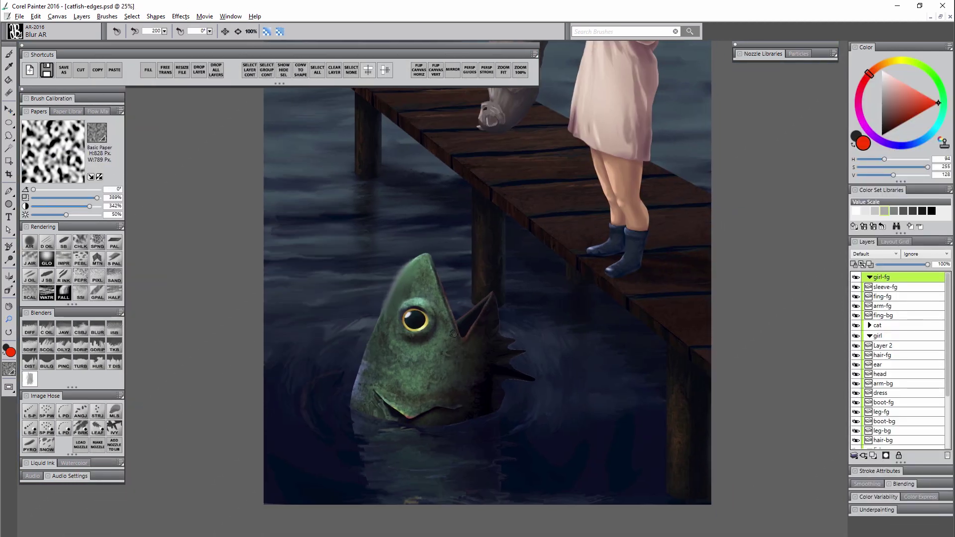
pyautogui.click(414, 333)
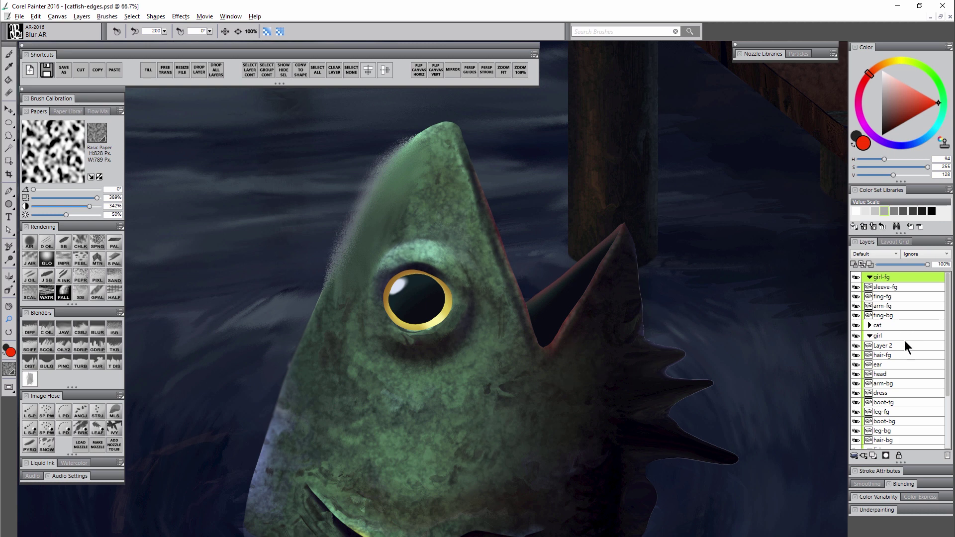
pyautogui.moveTo(946, 334); pyautogui.dragTo(946, 406)
pyautogui.click(883, 406)
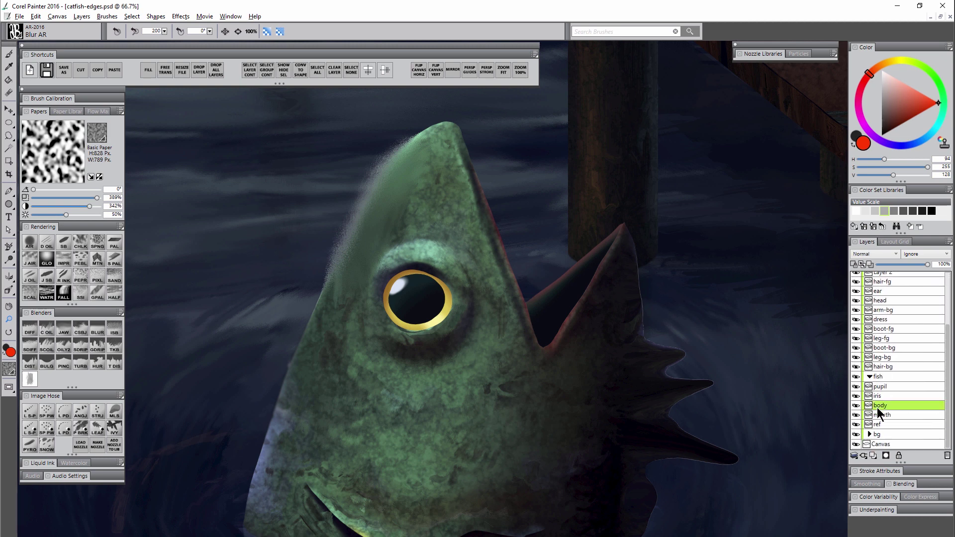
pyautogui.rightClick(879, 405)
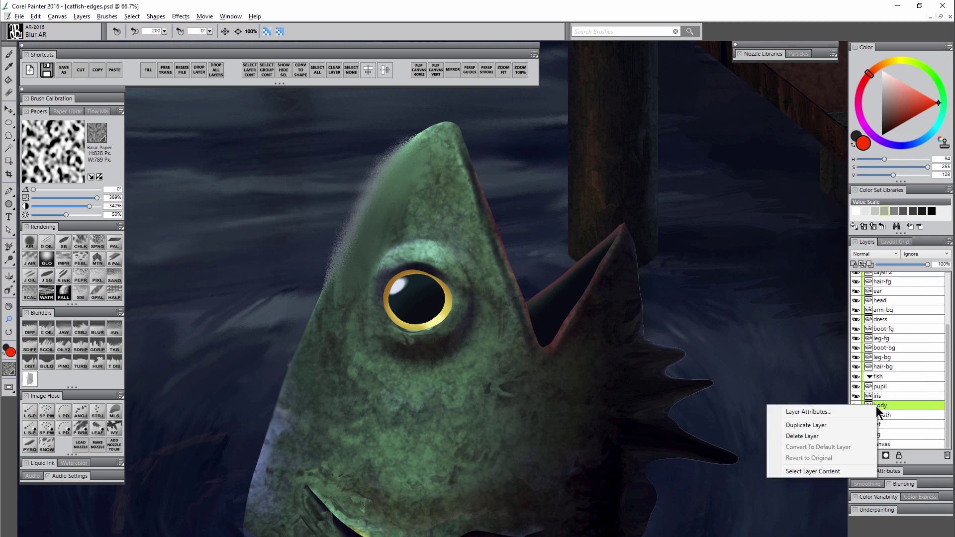
pyautogui.click(827, 472)
# On a new Layer 3, fill the fish selection with dark blue, set it to Multiply and deselect.
pyautogui.click(873, 455)
pyautogui.click(910, 144)
pyautogui.click(894, 123)
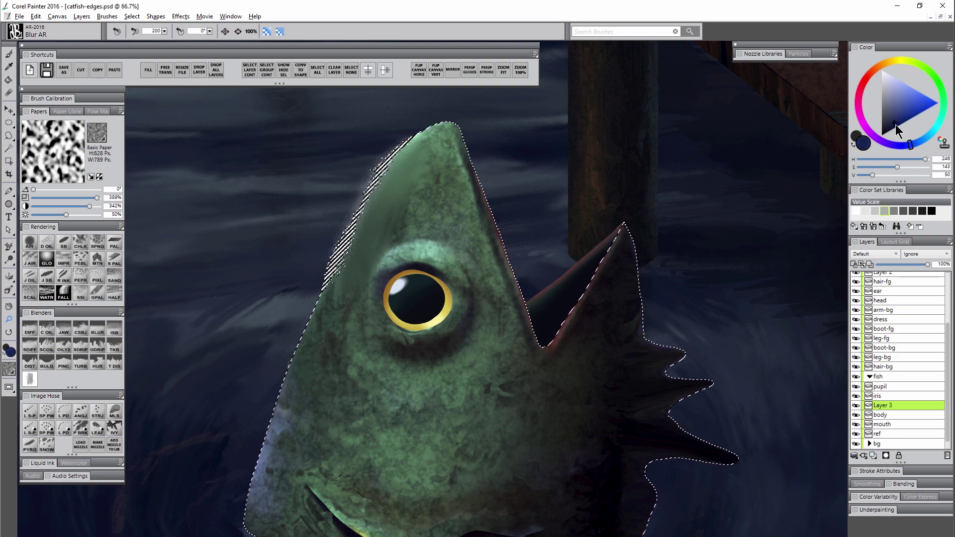
pyautogui.hotkey('ctrl', 'f')
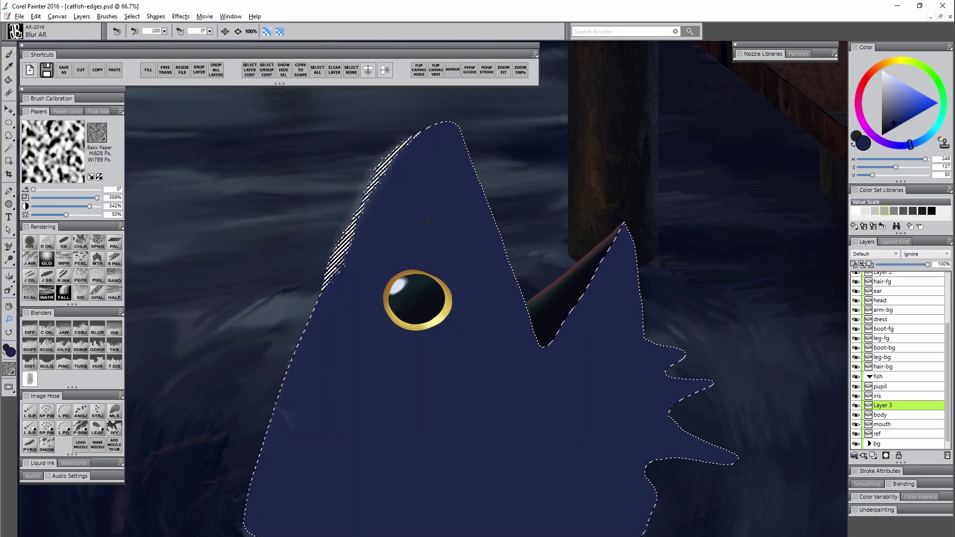
pyautogui.click(871, 253)
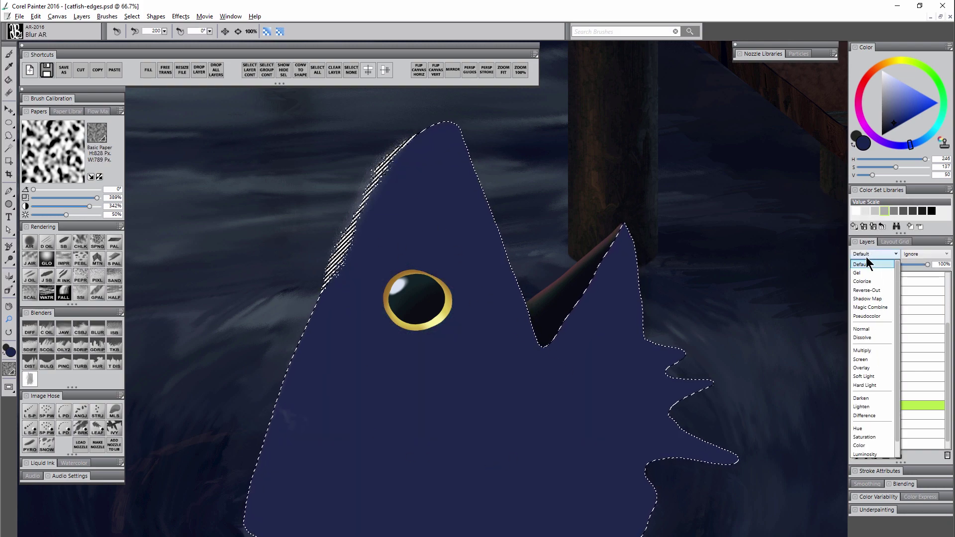
pyautogui.click(869, 357)
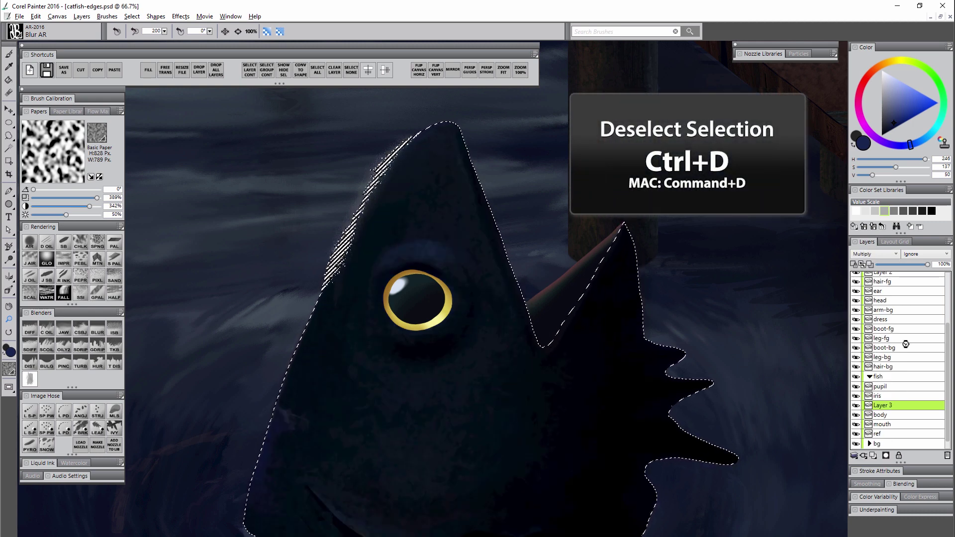
pyautogui.hotkey('ctrl', 'd')
# Select the body layer together with Layer 3 and combine them with Ctrl+E.
pyautogui.scroll(2, 603, 348)
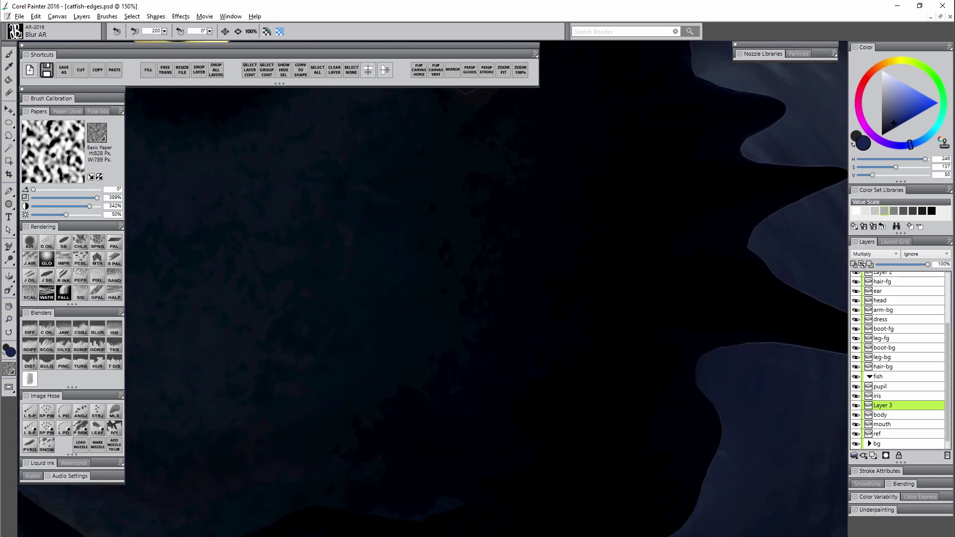
pyautogui.scroll(1, 690, 297)
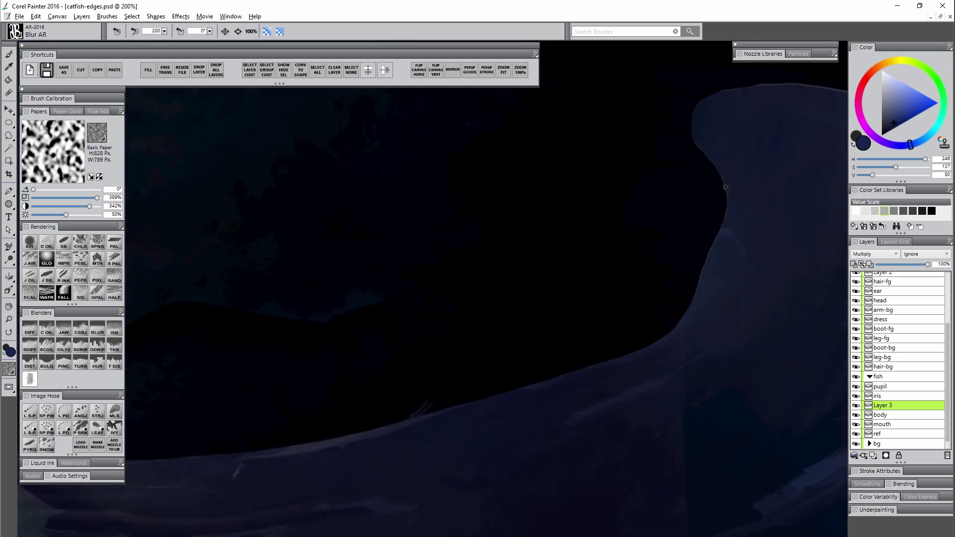
pyautogui.moveTo(407, 416)
pyautogui.mouseDown()
pyautogui.moveTo(556, 422)
pyautogui.moveTo(556, 402)
pyautogui.moveTo(539, 433)
pyautogui.moveTo(484, 440)
pyautogui.moveTo(475, 517)
pyautogui.mouseUp()
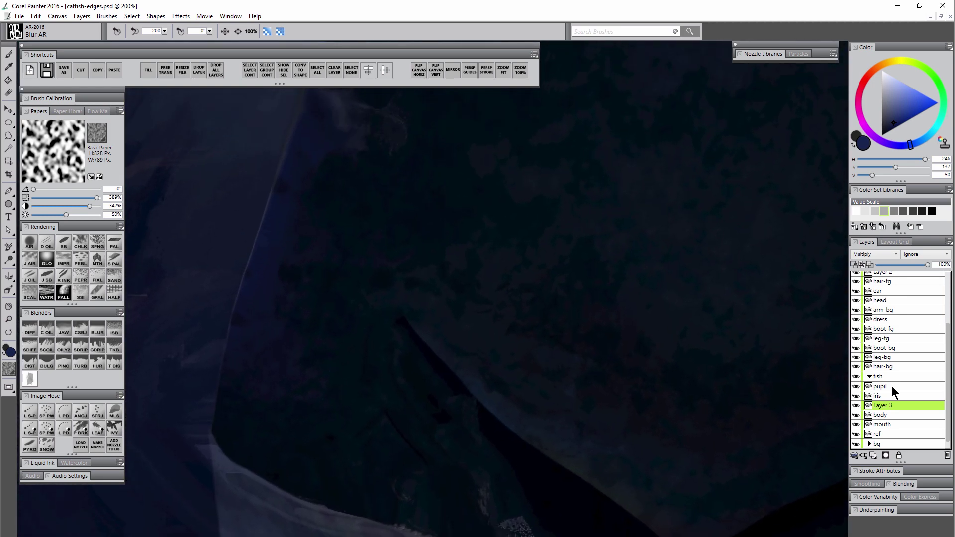
pyautogui.keyDown('shift'); pyautogui.click(886, 416); pyautogui.keyUp('shift')
pyautogui.press('f')
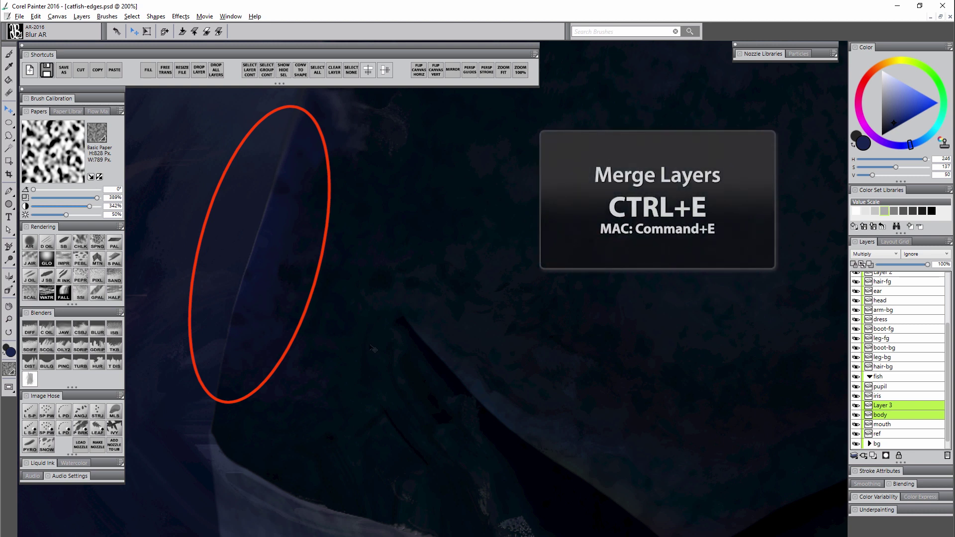
pyautogui.hotkey('ctrl', 'e')
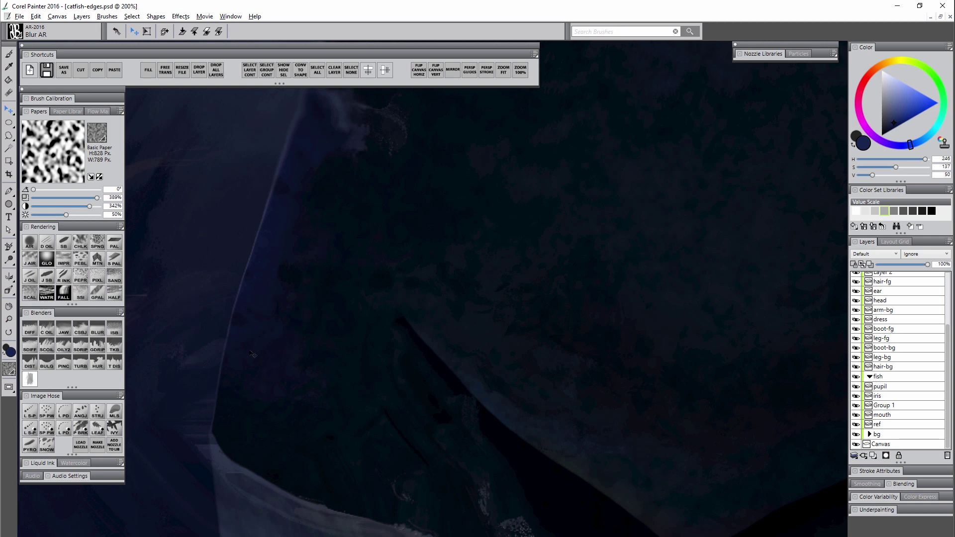
# Zoom out to frame the fish and dock, and rename Group 1 to 'body'.
pyautogui.press('m')
pyautogui.keyDown('alt'); pyautogui.click(366, 321); pyautogui.keyUp('alt')
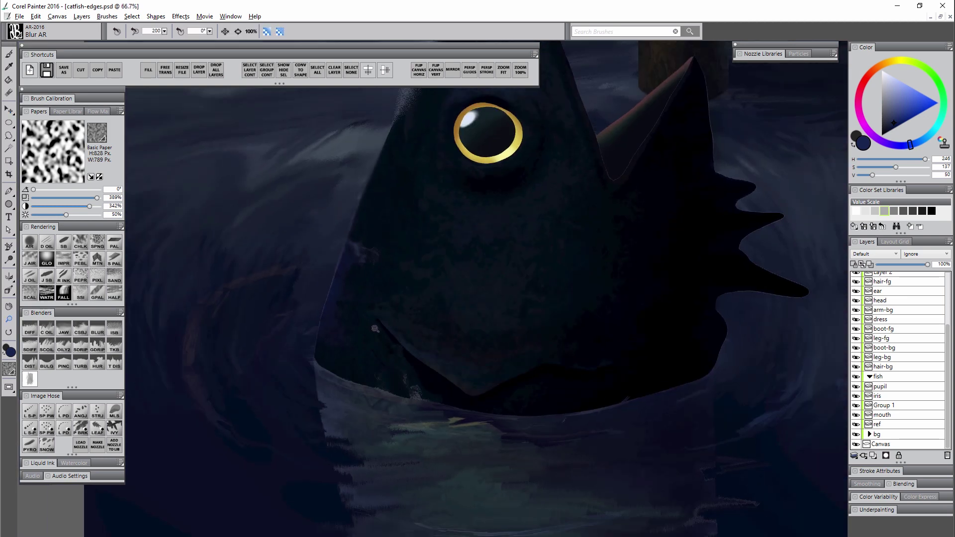
pyautogui.keyDown('alt'); pyautogui.click(375, 328); pyautogui.keyUp('alt')
pyautogui.keyDown('alt'); pyautogui.click(393, 350); pyautogui.keyUp('alt')
pyautogui.moveTo(432, 352); pyautogui.dragTo(401, 437)
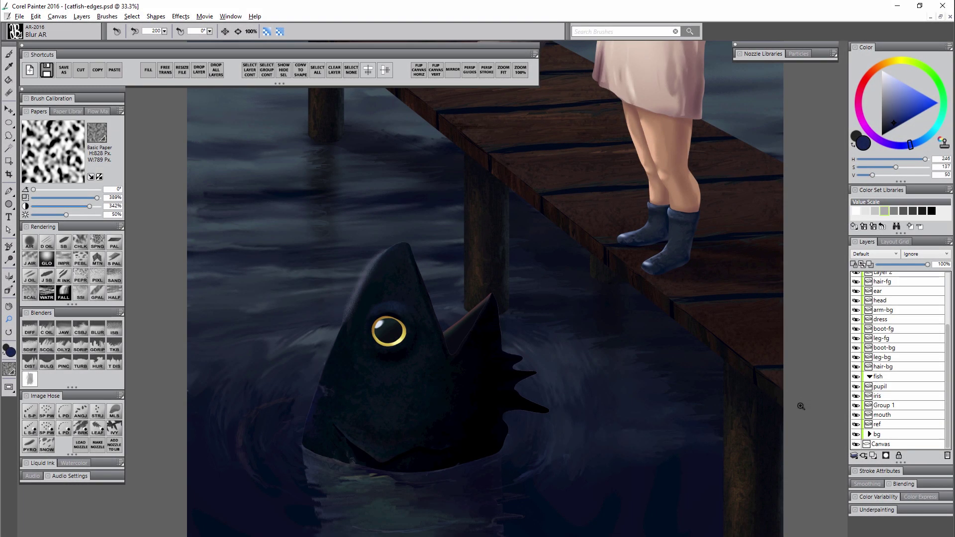
pyautogui.doubleClick(883, 405)
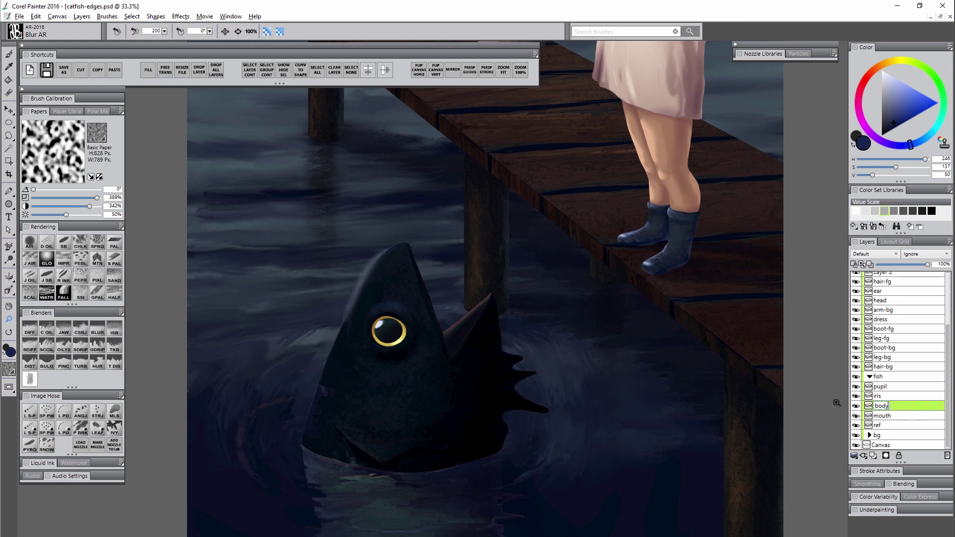
pyautogui.press('Return')
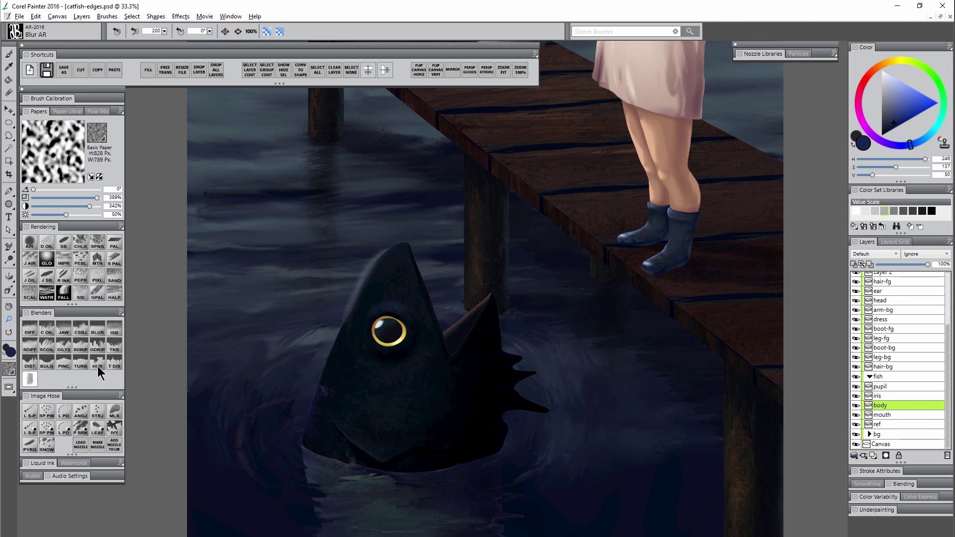
# Select the Pinch AR blender and zoom in on the fish's head.
pyautogui.click(64, 366)
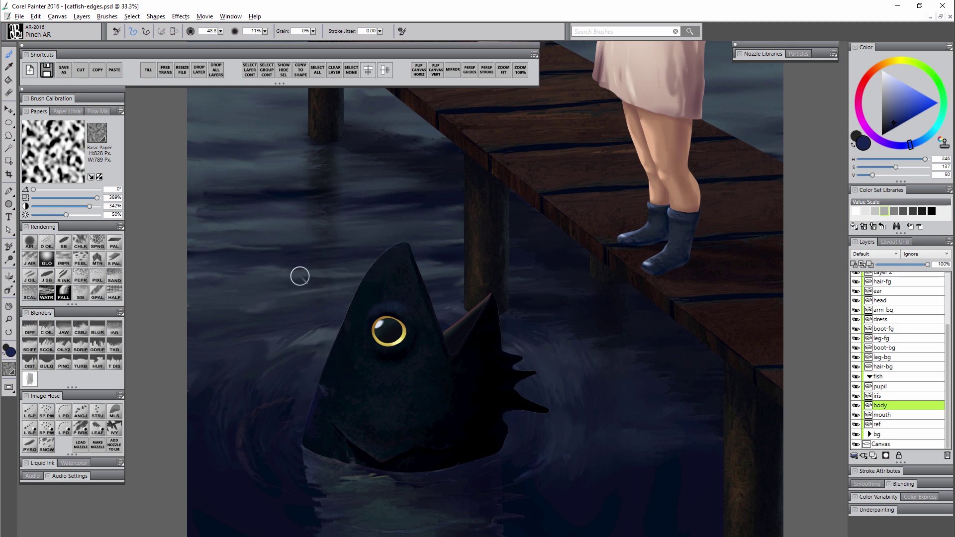
pyautogui.click(9, 319)
pyautogui.click(366, 291)
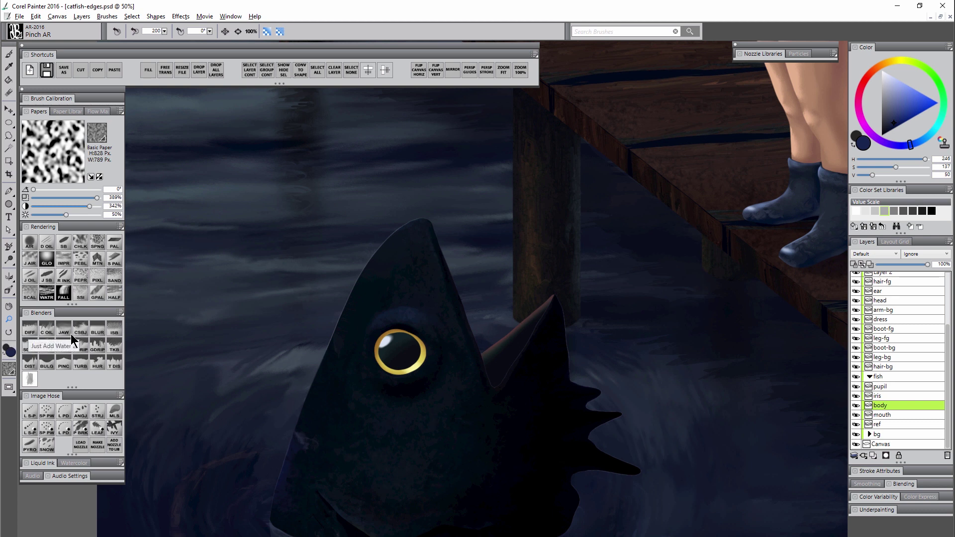
# Blur the fish's left edge with Blur AR and set the body layer's composite method to GelCover.
pyautogui.click(97, 332)
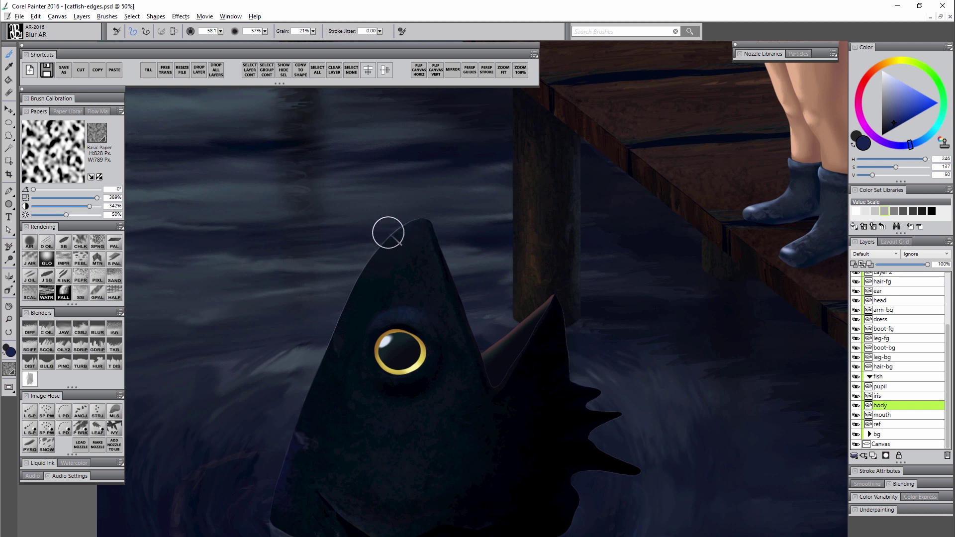
pyautogui.moveTo(365, 260); pyautogui.dragTo(269, 480)
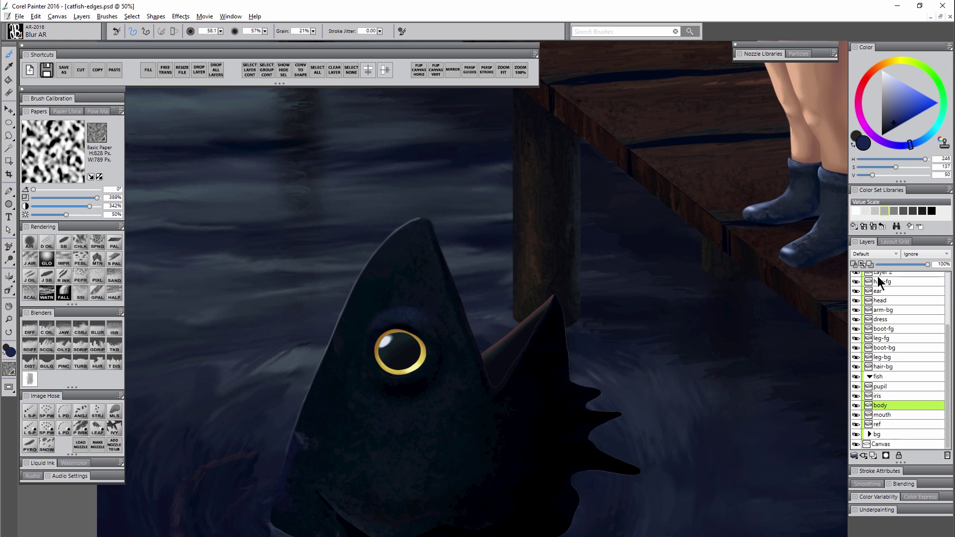
pyautogui.click(872, 253)
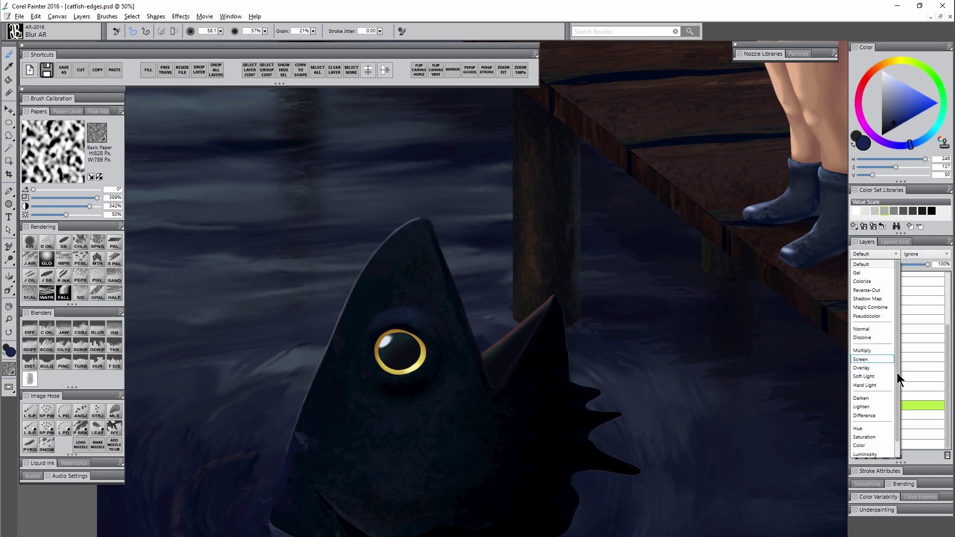
pyautogui.scroll(-1, 876, 431)
pyautogui.click(864, 445)
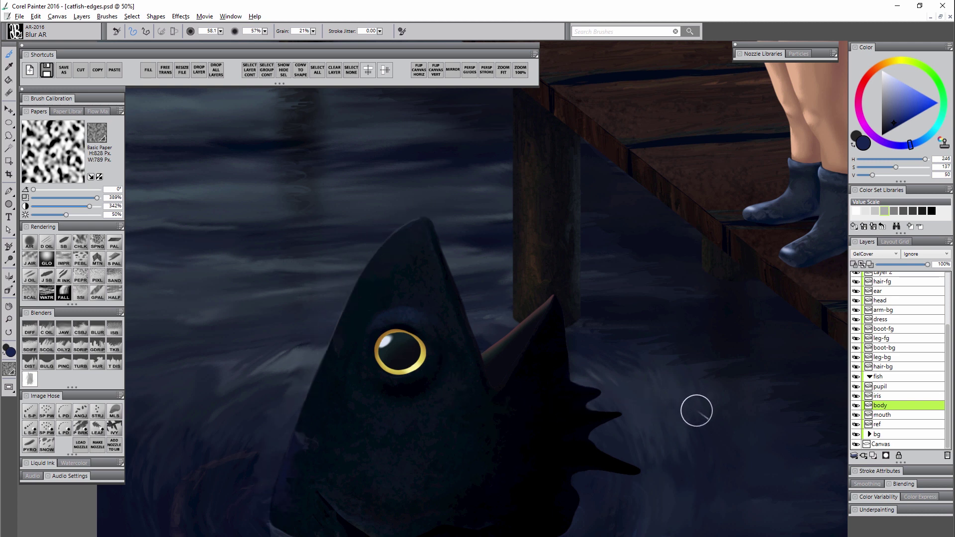
pyautogui.press('[')
pyautogui.press('[')
pyautogui.press('[')
pyautogui.press('[')
pyautogui.press('[')
pyautogui.press('[')
pyautogui.press('[')
pyautogui.press('[')
# Compare Normal, Multiply and Gel compositing on the body layer, then return to GelCover.
pyautogui.click(875, 253)
pyautogui.click(872, 312)
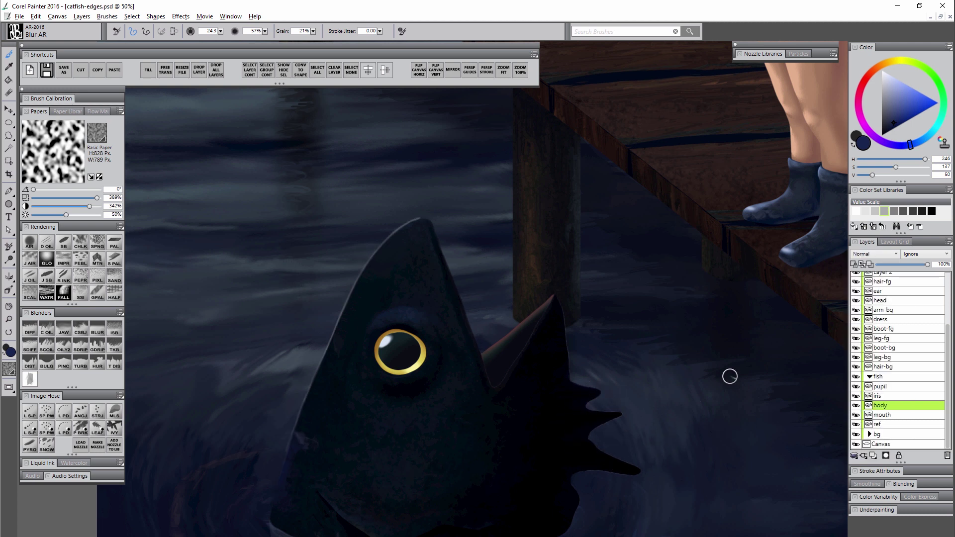
pyautogui.click(875, 254)
pyautogui.click(870, 333)
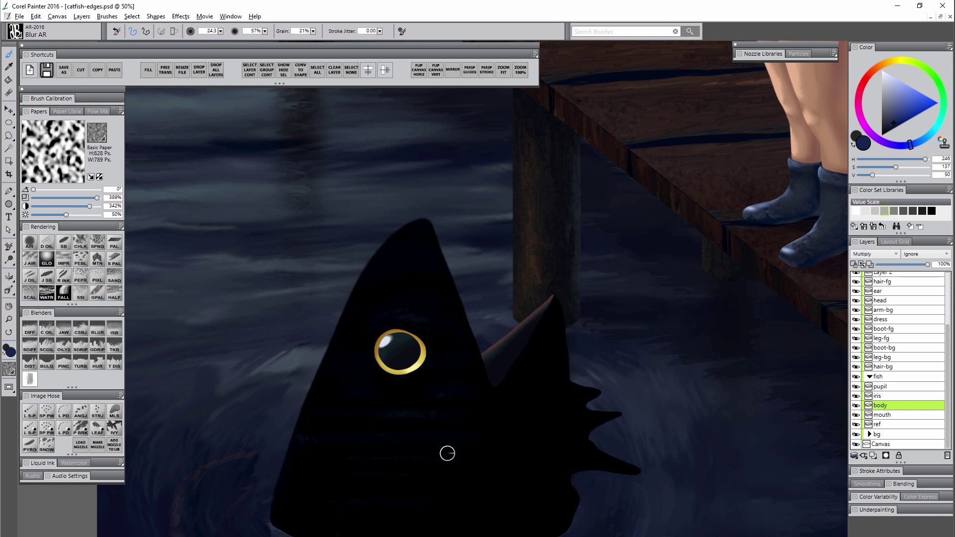
pyautogui.click(885, 254)
pyautogui.click(865, 275)
pyautogui.click(875, 254)
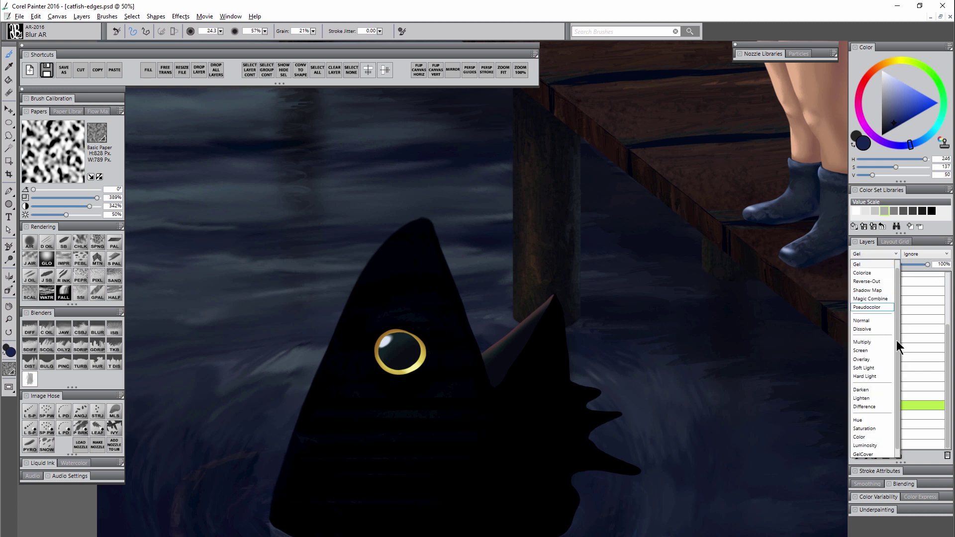
pyautogui.click(863, 454)
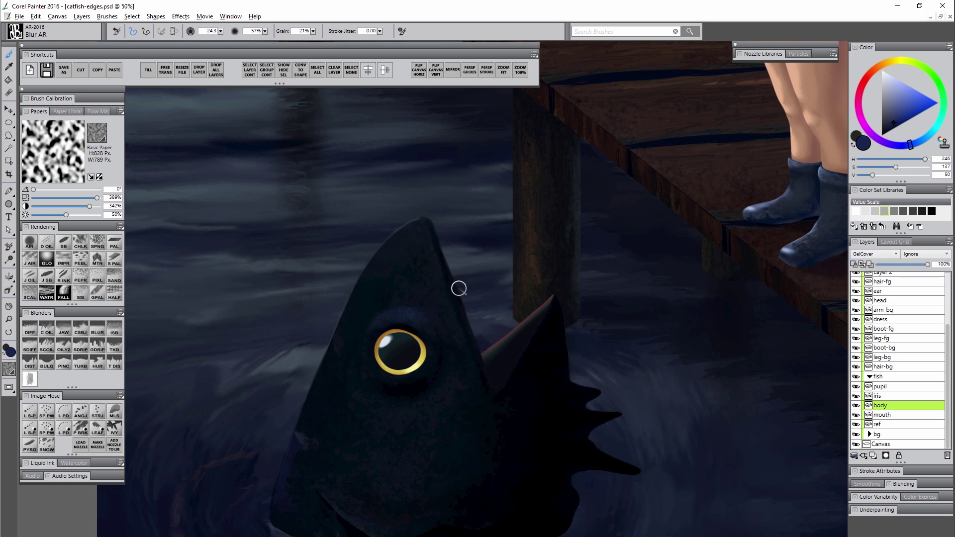
# With Preserve Transparency on, repaint the fish head's edge in sampled dark tones using Digital Airbrush.
pyautogui.click(853, 265)
pyautogui.click(30, 243)
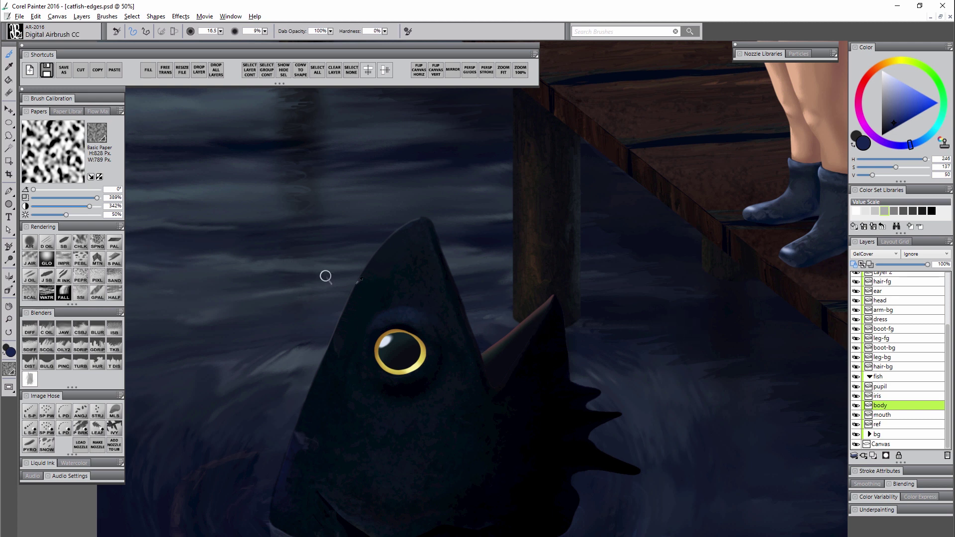
pyautogui.keyDown('alt'); pyautogui.click(359, 286); pyautogui.keyUp('alt')
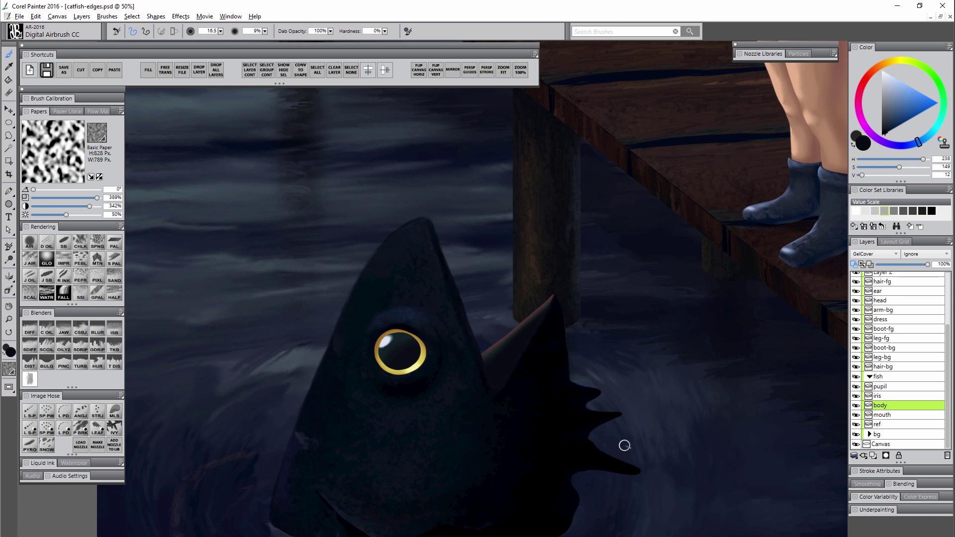
pyautogui.keyDown('alt'); pyautogui.click(581, 393); pyautogui.keyUp('alt')
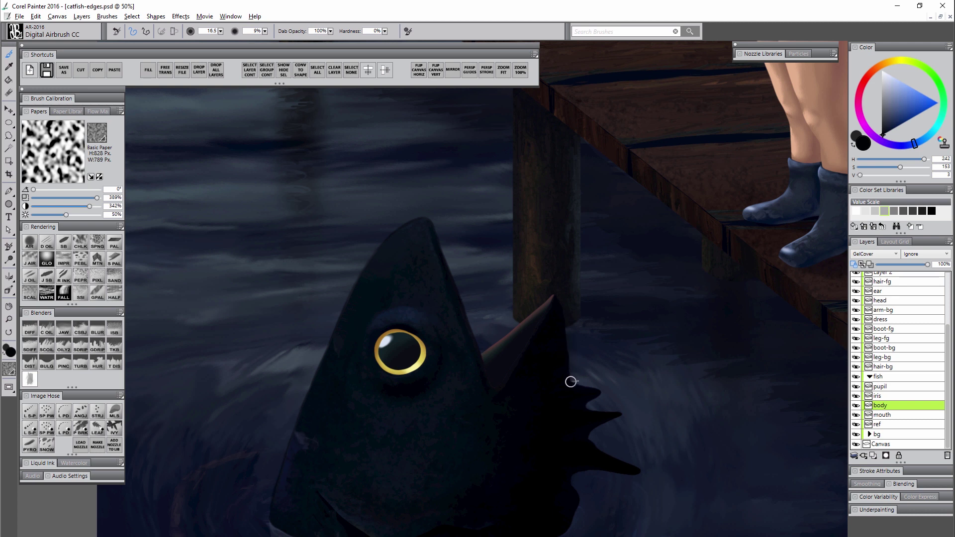
pyautogui.keyDown('alt'); pyautogui.click(421, 237); pyautogui.keyUp('alt')
pyautogui.moveTo(421, 237); pyautogui.dragTo(417, 247)
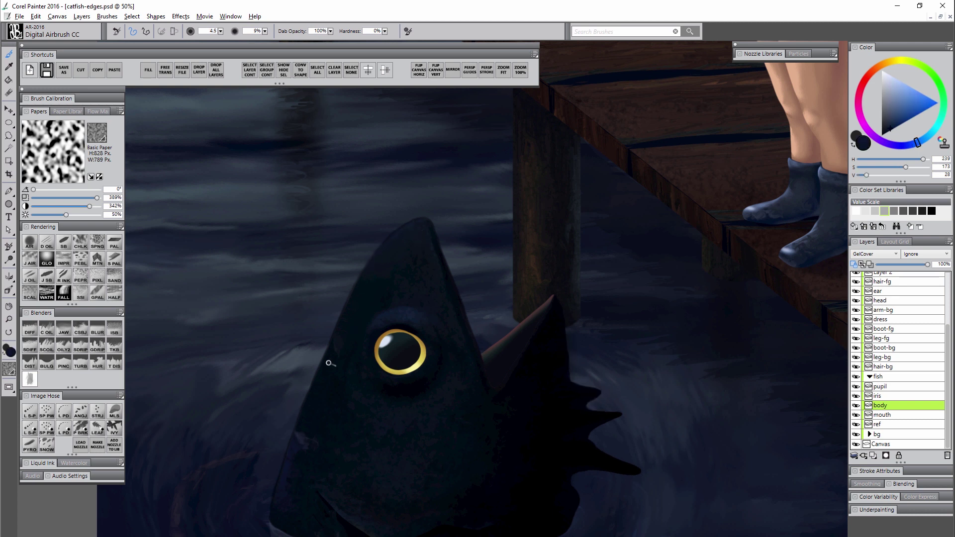
# Pull a spike out of the head's upper-left edge with Distorto AR and zoom out.
pyautogui.press('d')
pyautogui.moveTo(343, 315)
pyautogui.mouseDown()
pyautogui.moveTo(334, 296)
pyautogui.moveTo(345, 313)
pyautogui.moveTo(310, 287)
pyautogui.mouseUp()
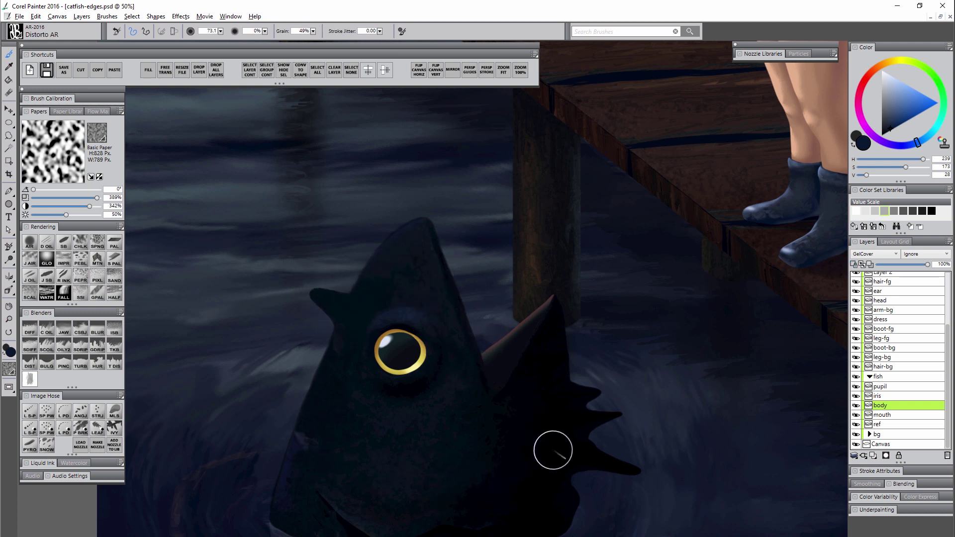
pyautogui.press('m')
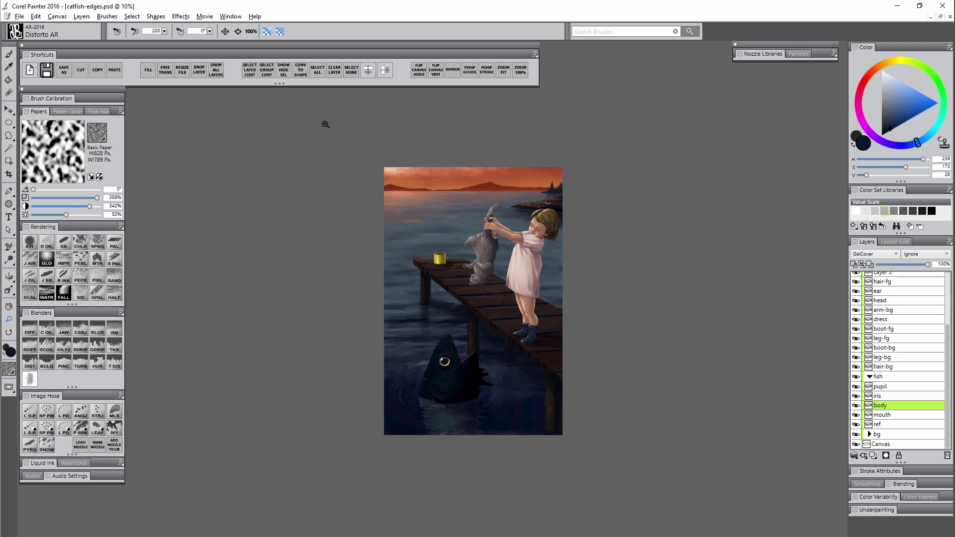
# Drop all layers, then blend the leg gap and the cup's right edge with an enlarged Diffuse Blur.
pyautogui.click(218, 71)
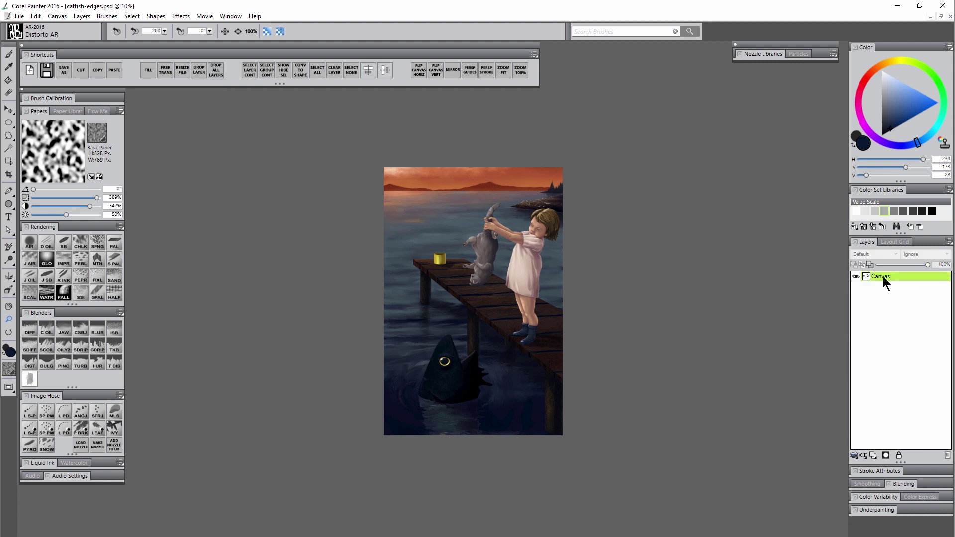
pyautogui.scroll(3, 495, 312)
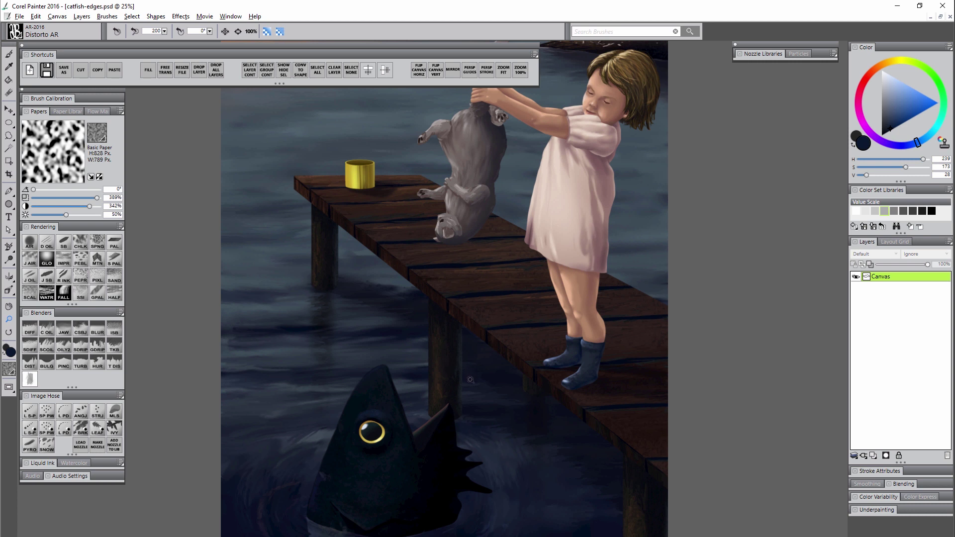
pyautogui.click(33, 336)
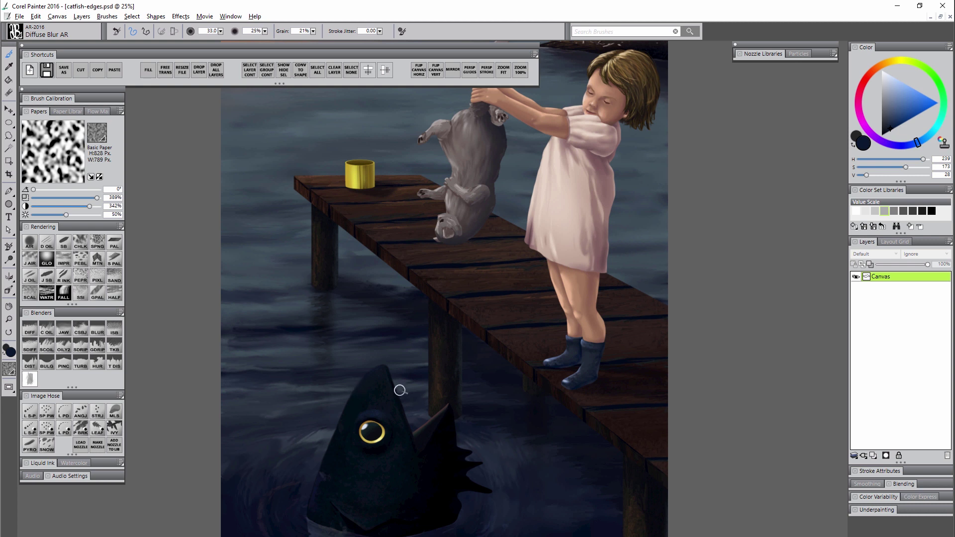
pyautogui.press(']')
pyautogui.press(']')
pyautogui.press(']')
pyautogui.press(']')
pyautogui.moveTo(561, 304); pyautogui.dragTo(561, 342)
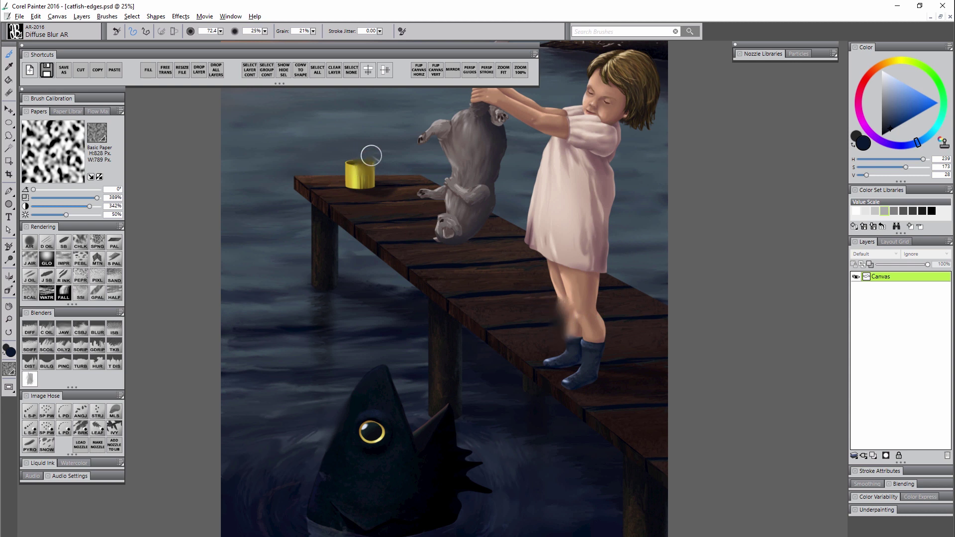
pyautogui.moveTo(378, 166)
pyautogui.mouseDown()
pyautogui.moveTo(365, 186)
pyautogui.moveTo(375, 188)
pyautogui.moveTo(358, 181)
pyautogui.moveTo(360, 194)
pyautogui.moveTo(381, 189)
pyautogui.mouseUp()
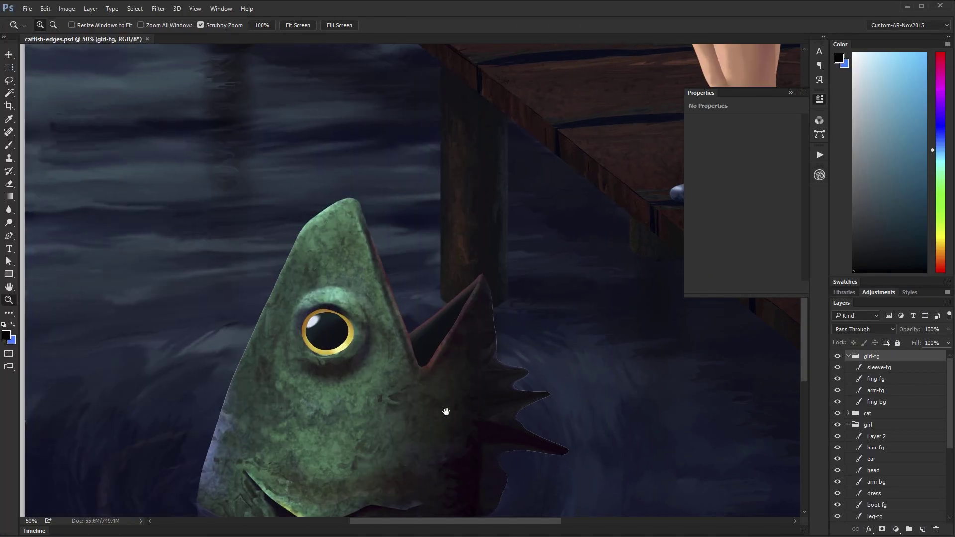
# Load the fish body layer's outline as a selection and turn it into that layer's mask.
pyautogui.moveTo(446, 407); pyautogui.dragTo(471, 346)
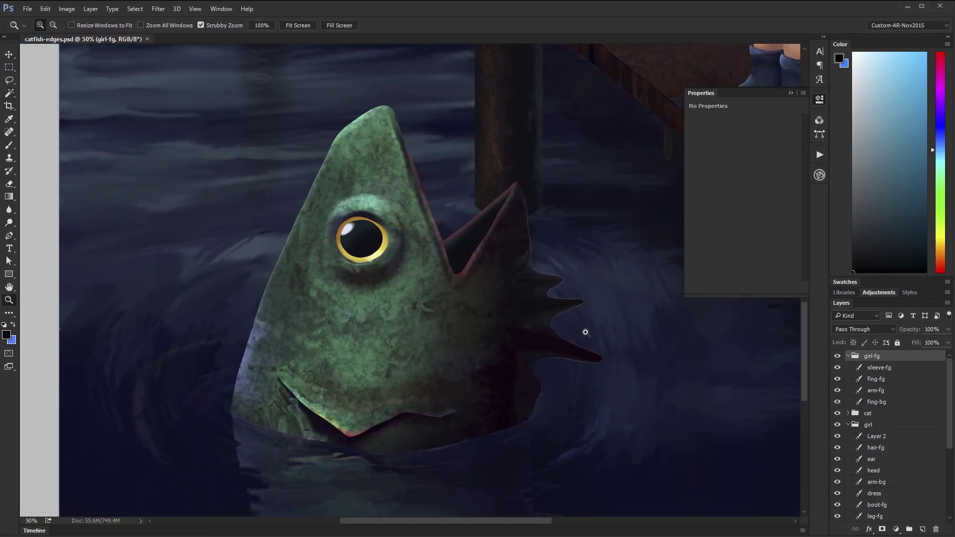
pyautogui.moveTo(949, 378); pyautogui.dragTo(949, 448)
pyautogui.click(940, 468)
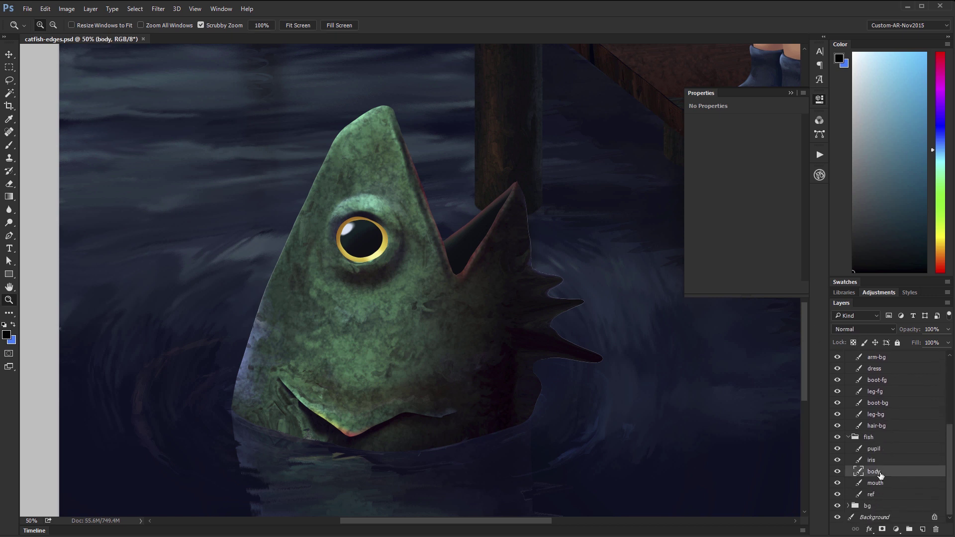
pyautogui.click(838, 472)
pyautogui.click(839, 473)
pyautogui.press('ctrl')
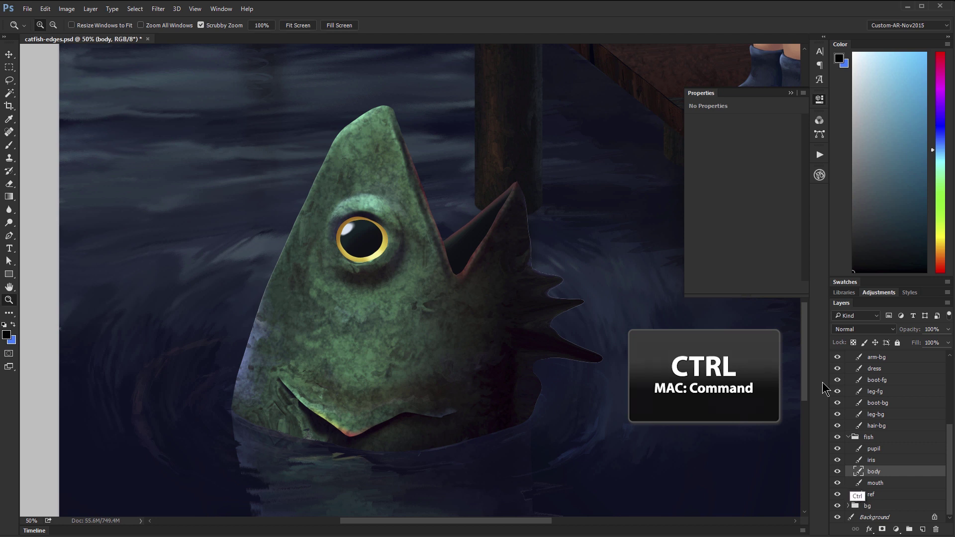
pyautogui.keyDown('ctrl'); pyautogui.click(857, 471); pyautogui.keyUp('ctrl')
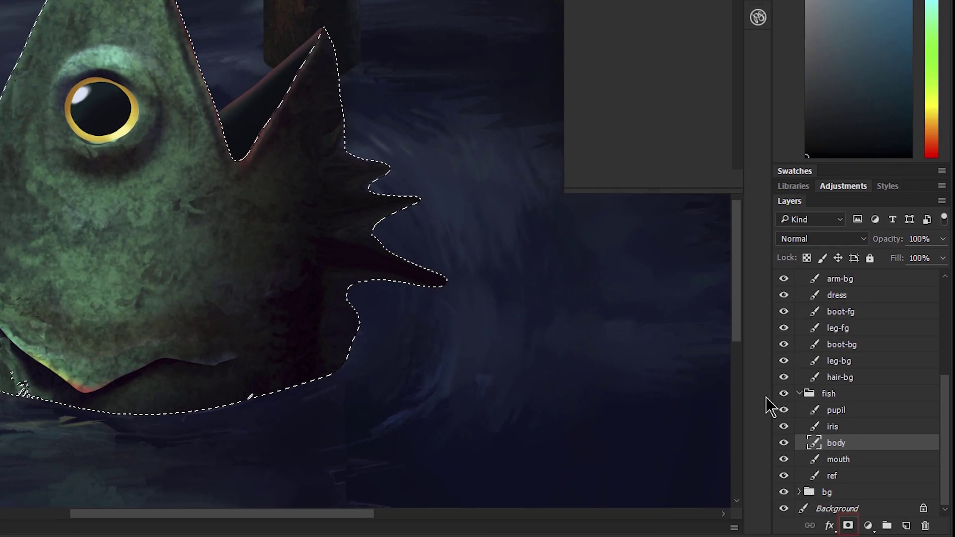
pyautogui.click(848, 526)
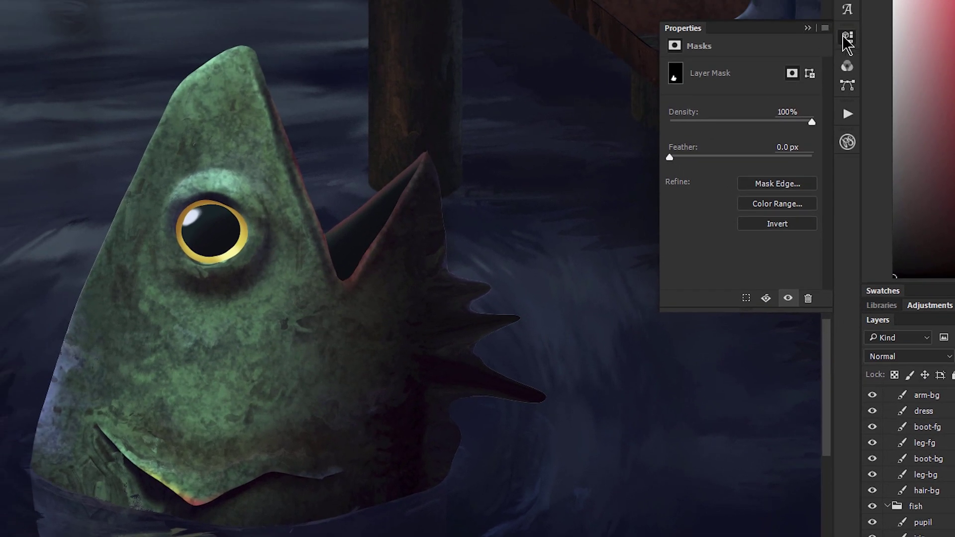
# Set the body mask's Shift Edge to -100% in Refine Mask.
pyautogui.click(779, 184)
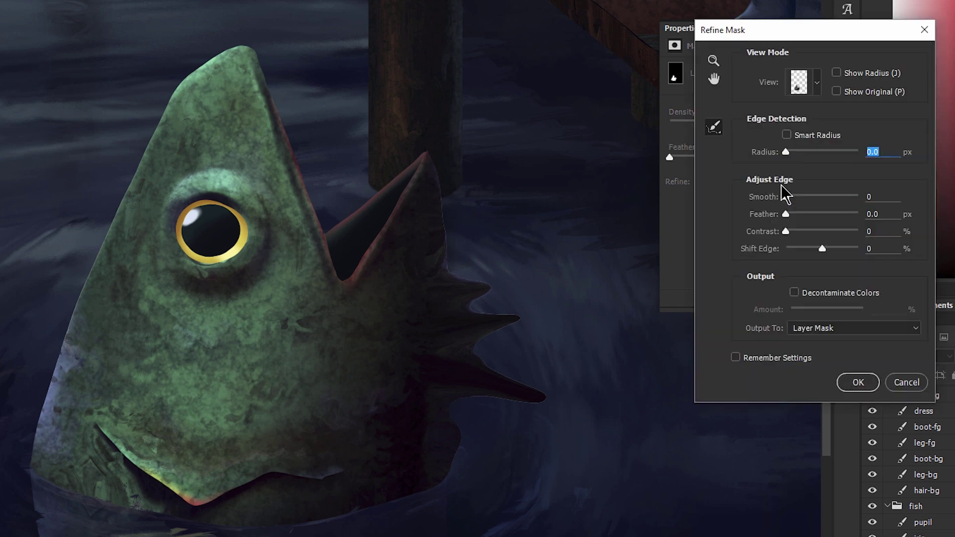
pyautogui.moveTo(821, 248); pyautogui.dragTo(779, 256)
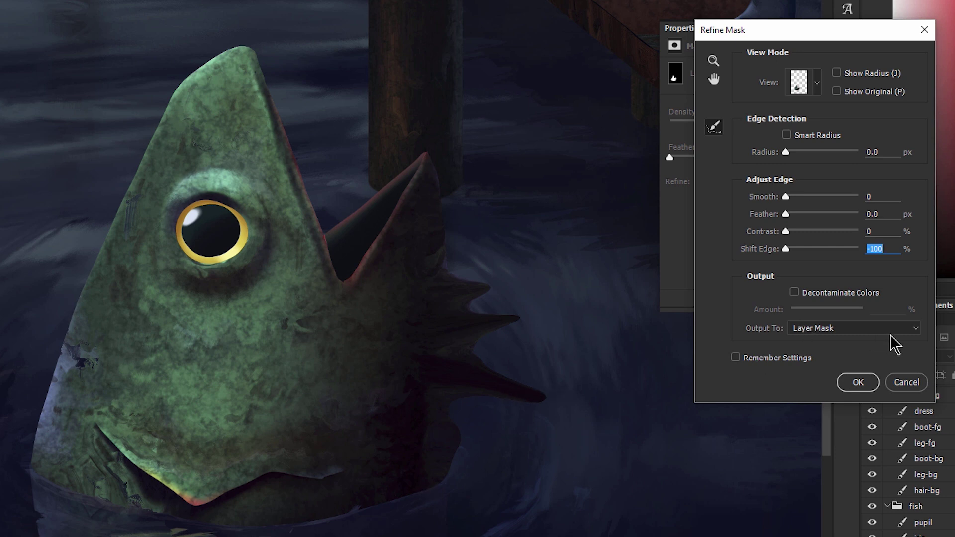
pyautogui.moveTo(786, 249)
pyautogui.mouseDown()
pyautogui.moveTo(838, 250)
pyautogui.moveTo(773, 256)
pyautogui.mouseUp()
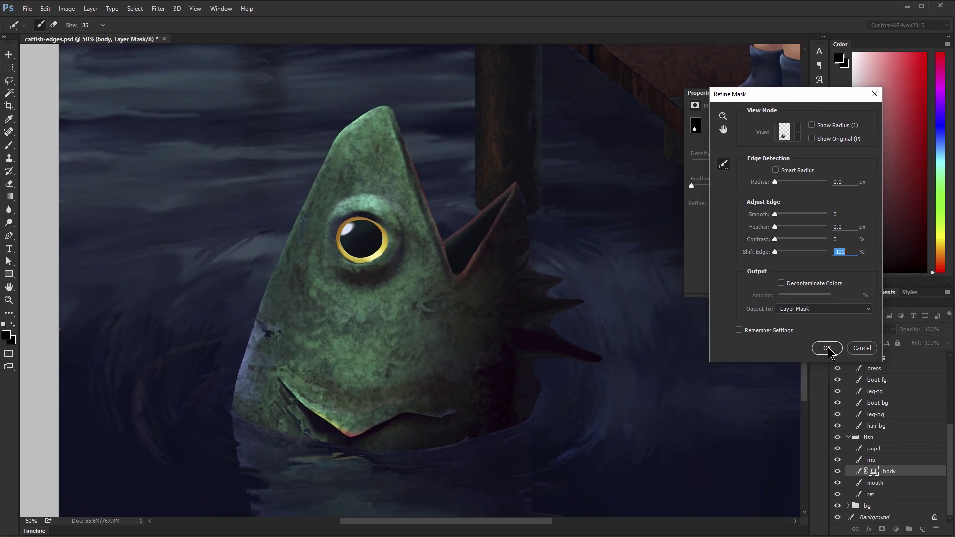
pyautogui.click(858, 381)
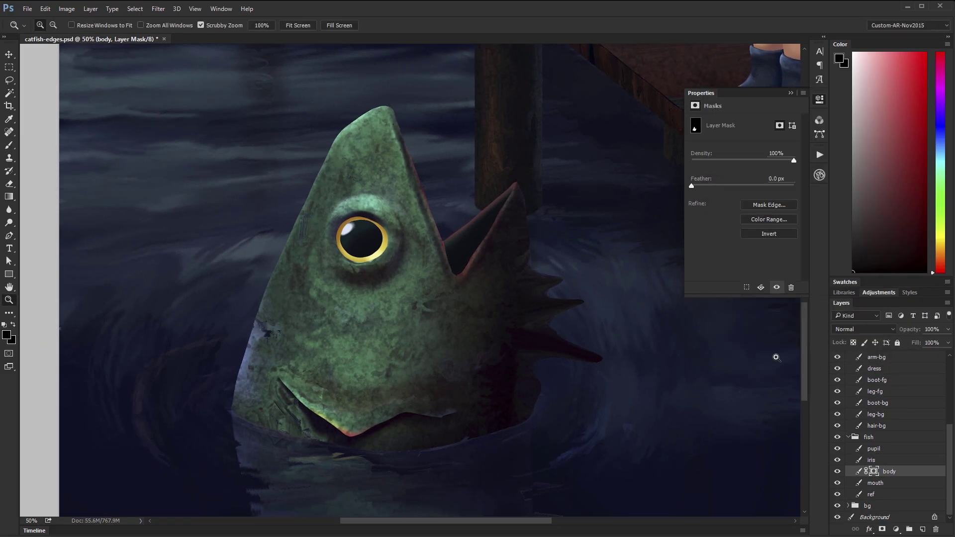
pyautogui.click(577, 294)
pyautogui.click(567, 294)
pyautogui.click(569, 297)
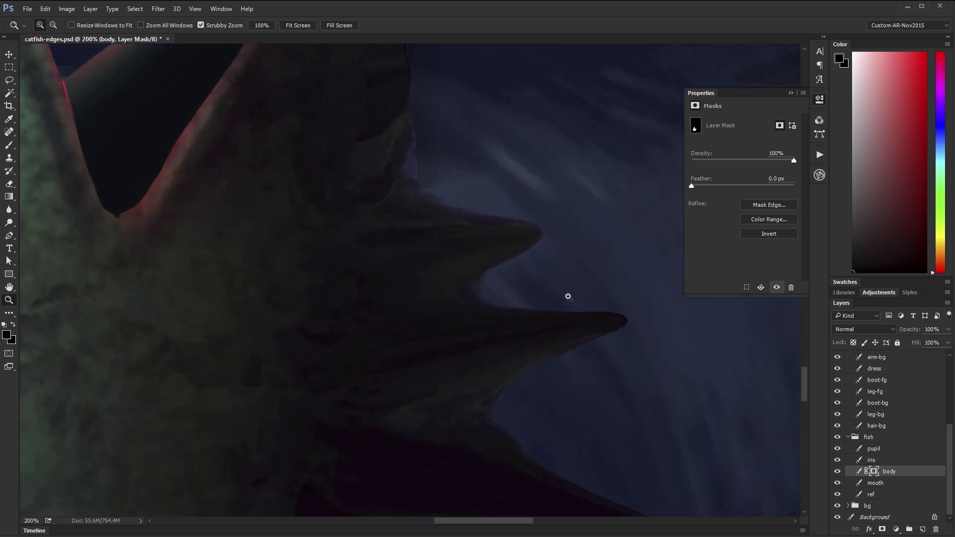
pyautogui.click(568, 298)
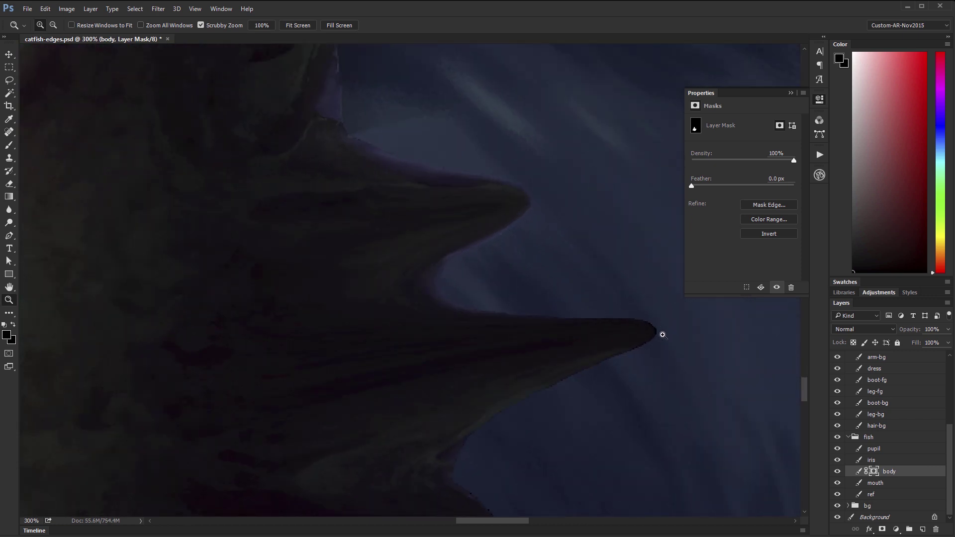
pyautogui.moveTo(519, 412); pyautogui.dragTo(517, 411)
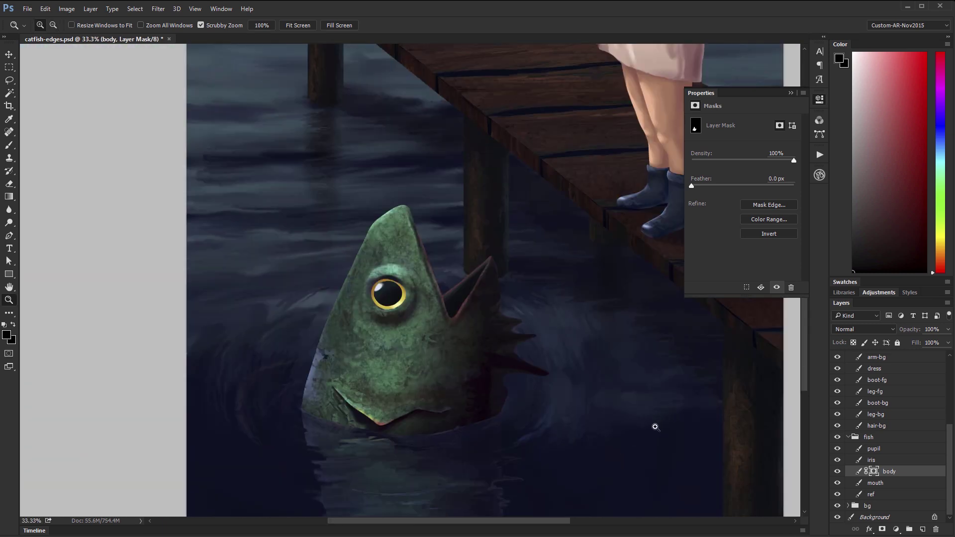